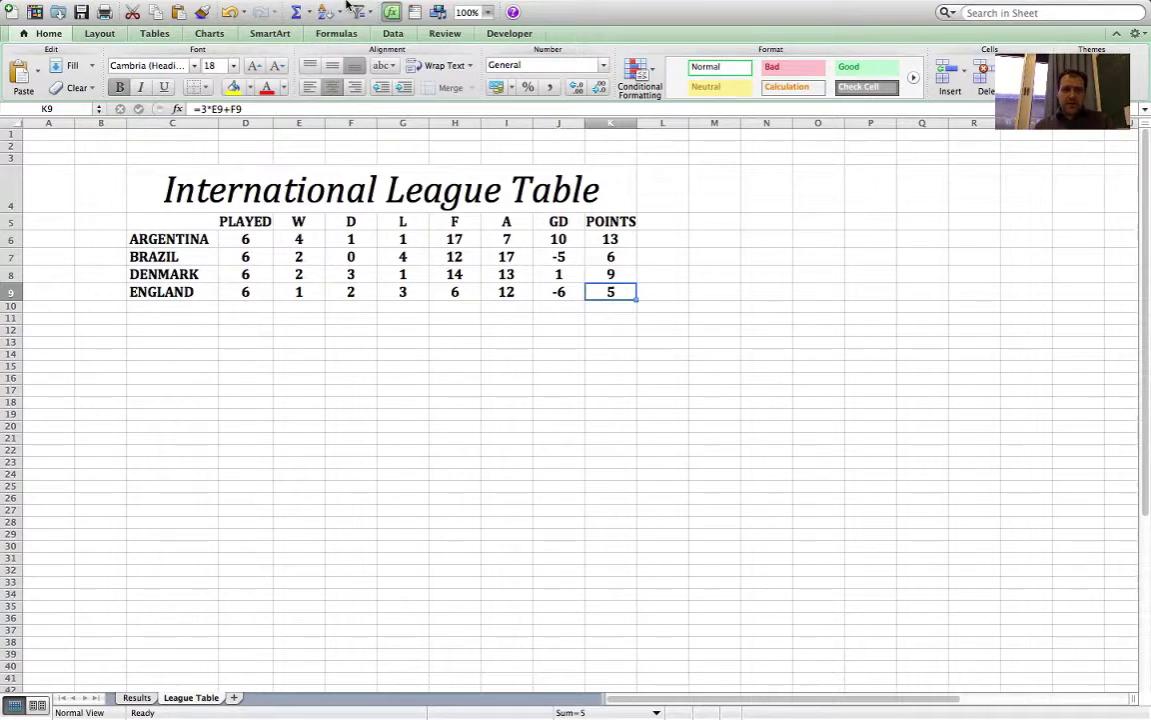
# Set up a new macro recording and name the macro "sorting the table".
pyautogui.click(402, 510)
pyautogui.moveTo(401, 5)
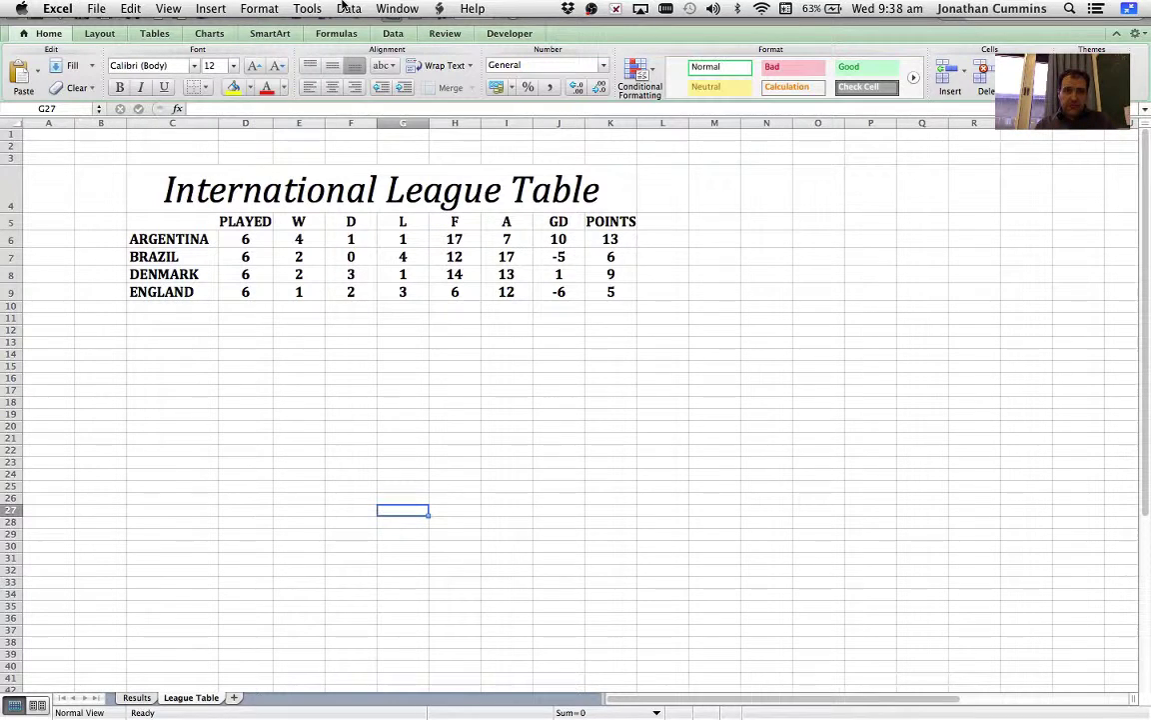
pyautogui.click(307, 8)
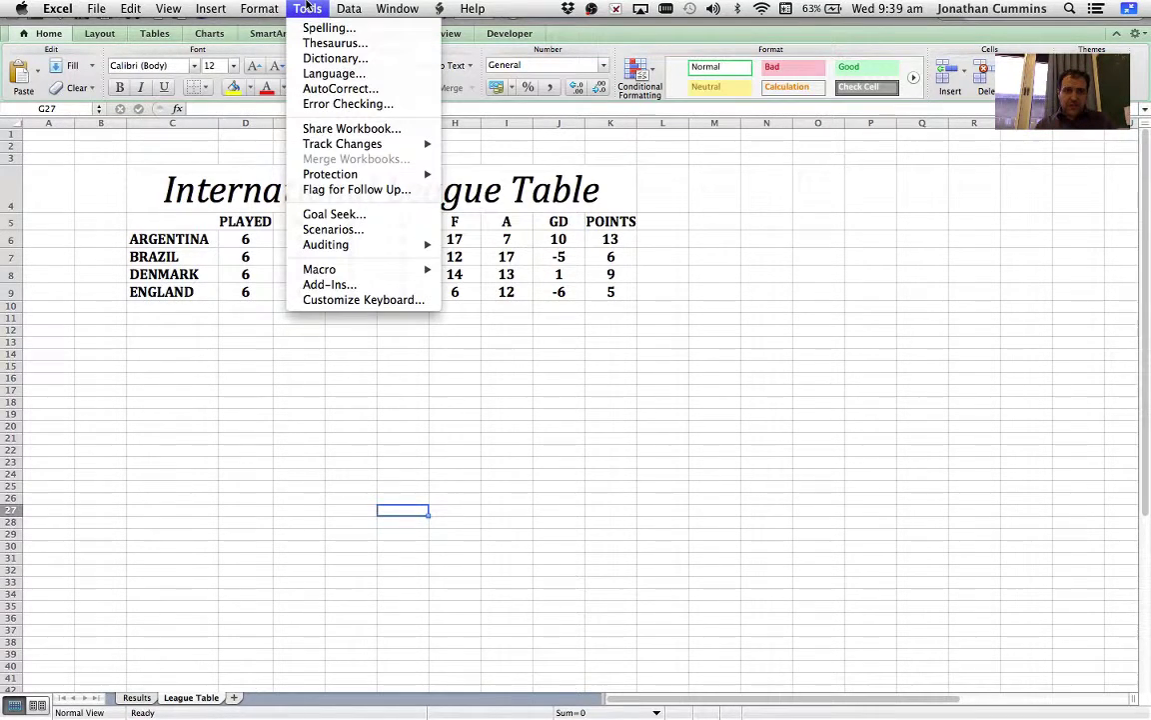
pyautogui.moveTo(330, 271)
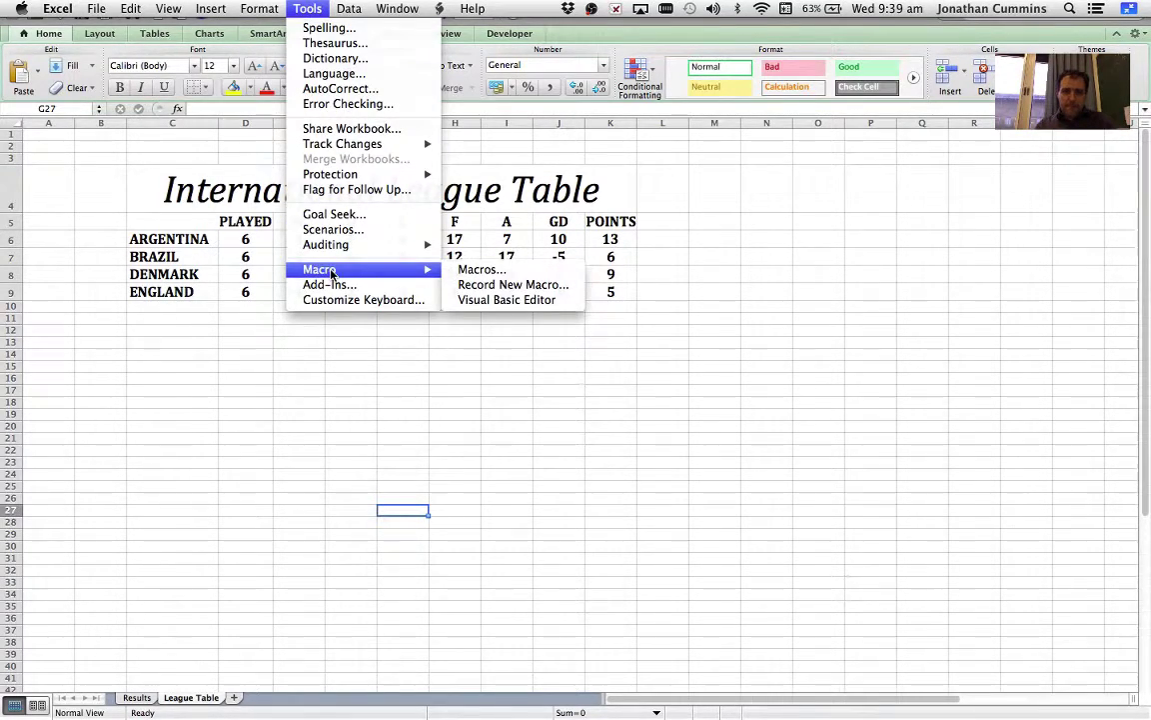
pyautogui.click(512, 285)
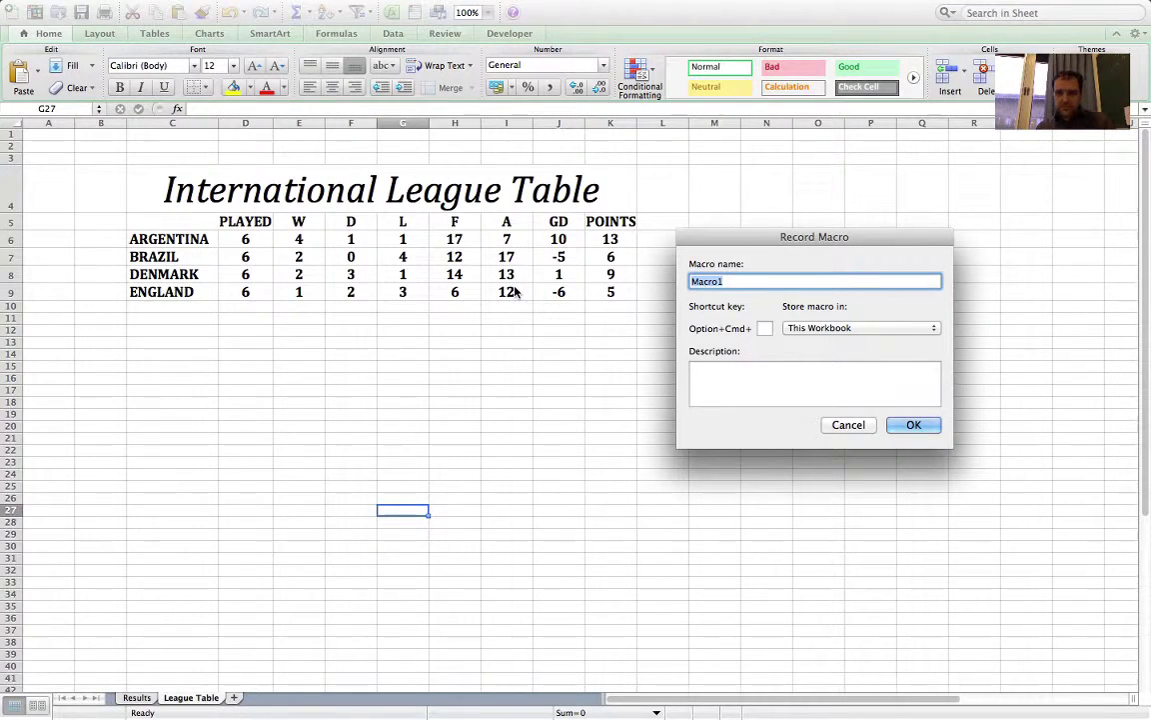
pyautogui.write('s')
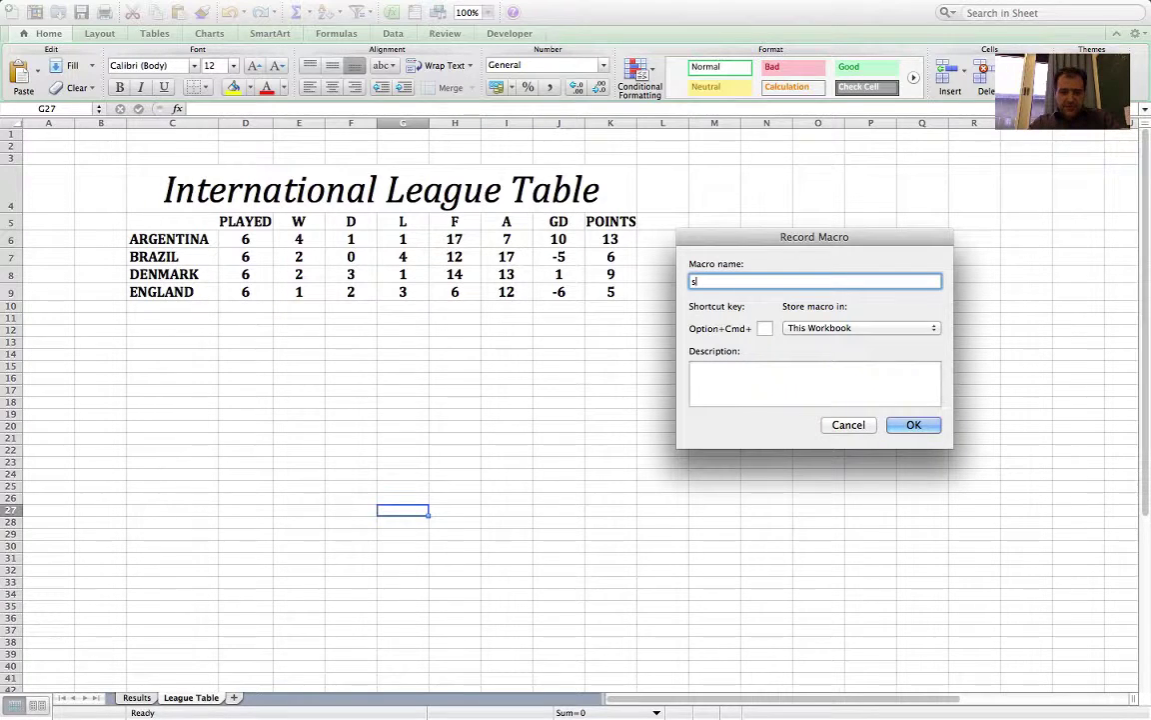
pyautogui.write('orting')
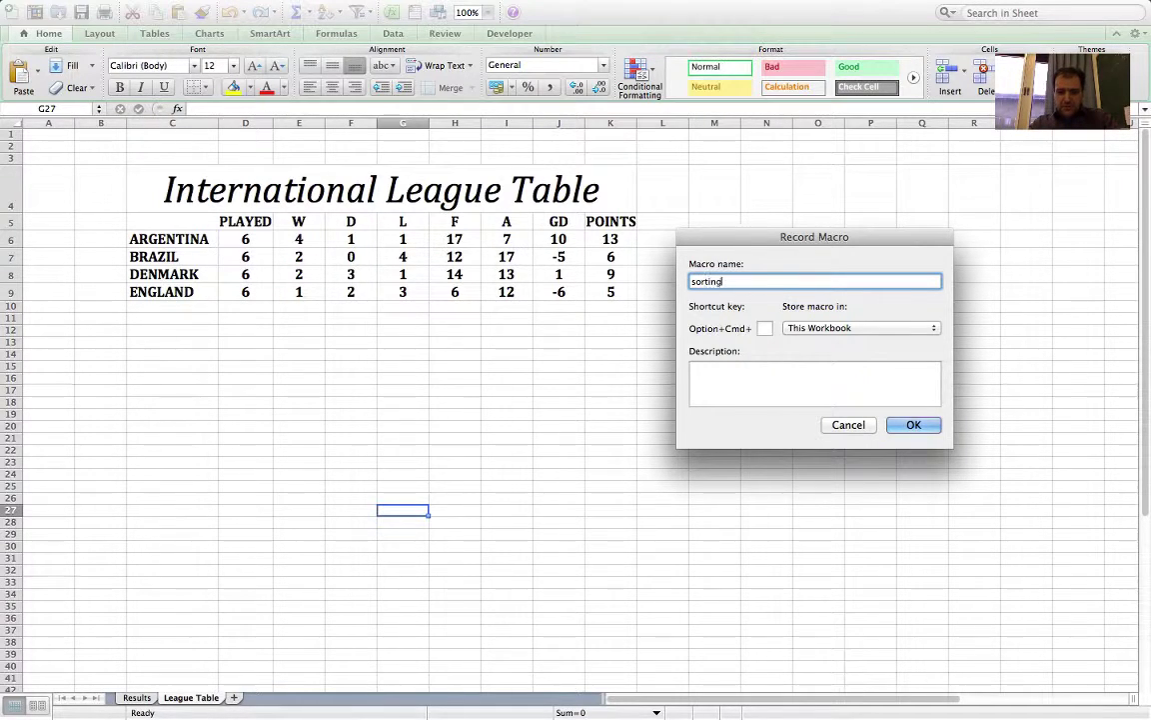
pyautogui.write(' the table')
# Assign the letter s as the macro's shortcut and try to start recording under the name "sorting the table".
pyautogui.click(764, 329)
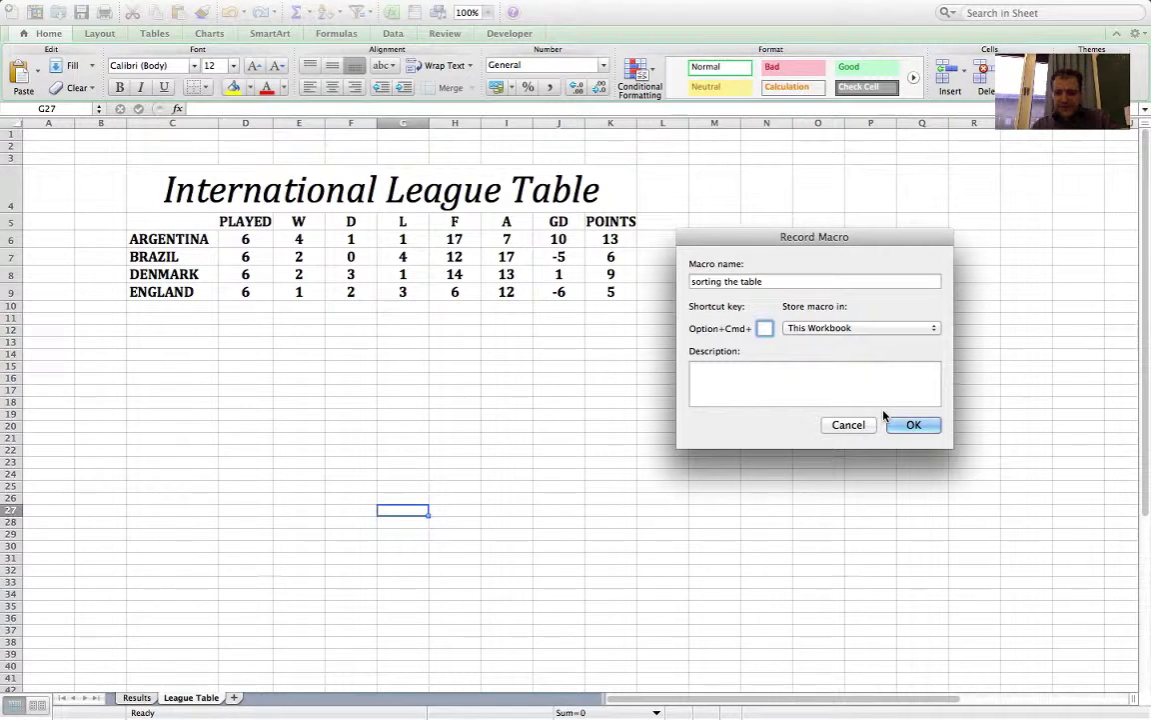
pyautogui.write('s')
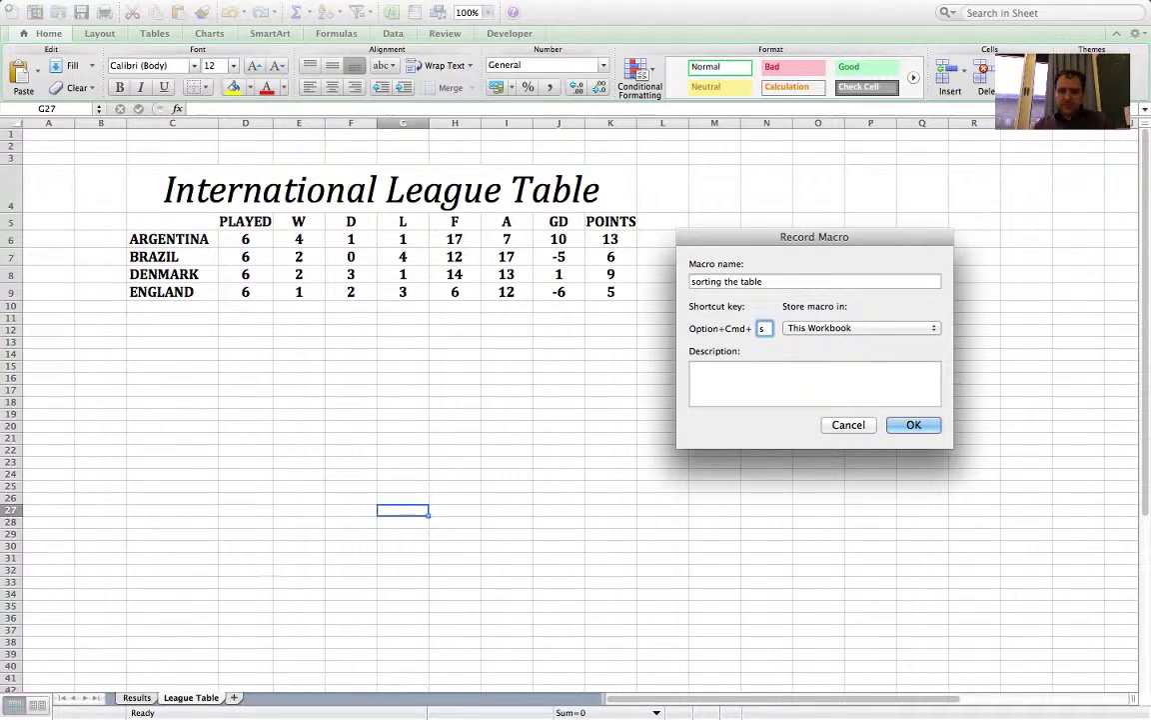
pyautogui.click(823, 373)
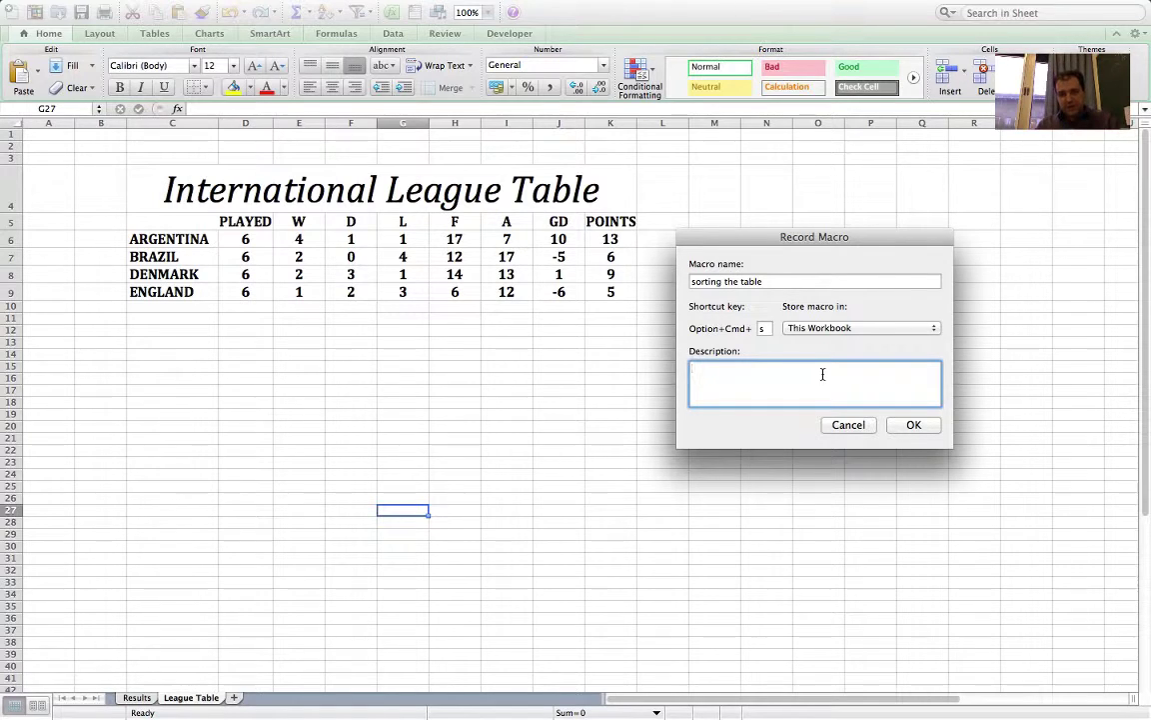
pyautogui.click(913, 425)
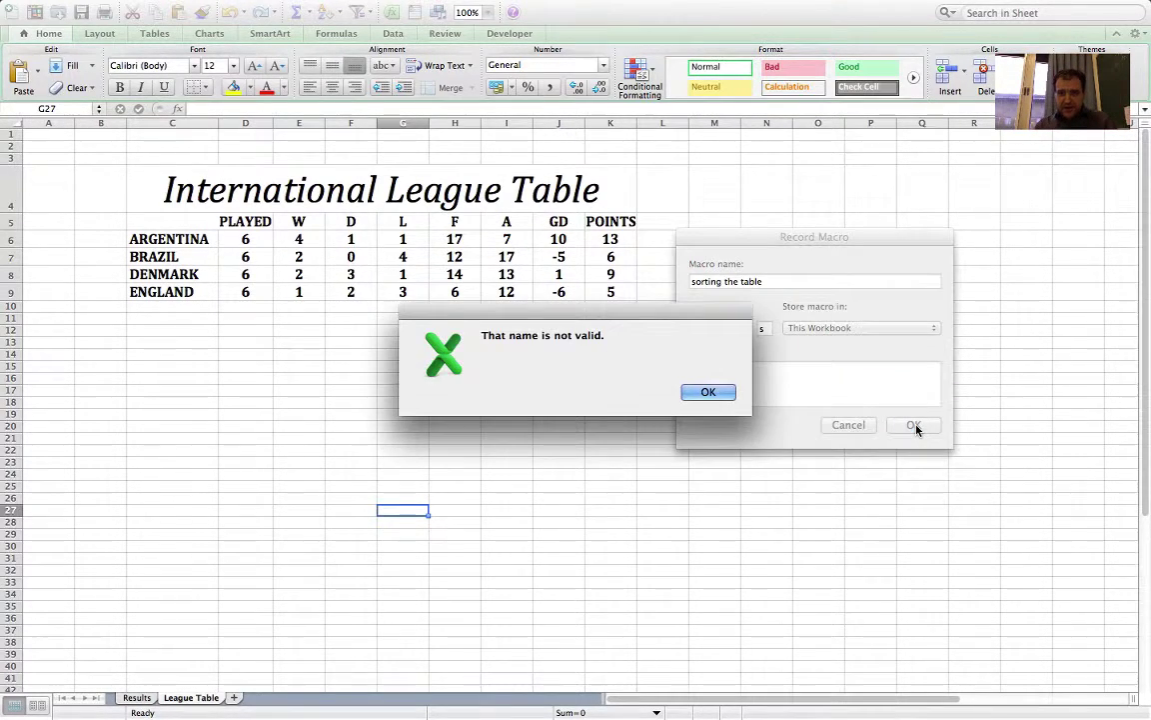
pyautogui.click(723, 393)
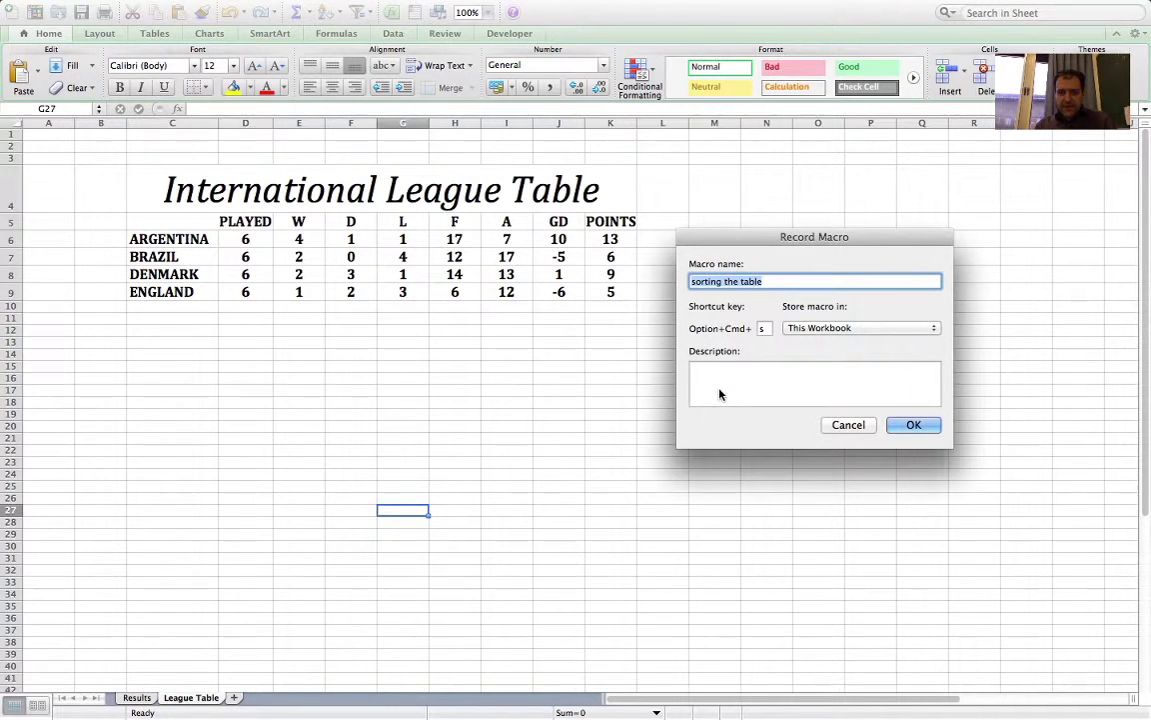
# Shorten the macro name to "sorting" and start recording the macro.
pyautogui.click(765, 281)
pyautogui.press('BackSpace')
pyautogui.press('BackSpace')
pyautogui.press('BackSpace')
pyautogui.press('BackSpace')
pyautogui.press('BackSpace')
pyautogui.press('BackSpace')
pyautogui.press('BackSpace')
pyautogui.press('BackSpace')
pyautogui.press('BackSpace')
pyautogui.press('BackSpace')
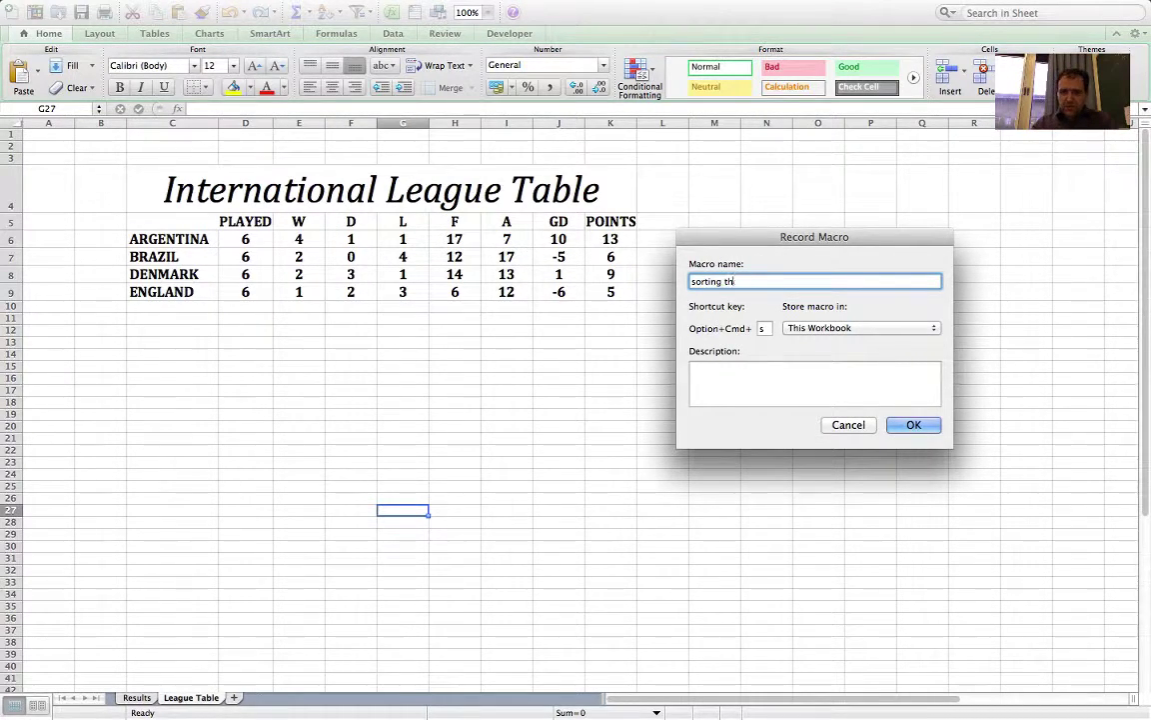
pyautogui.click(914, 425)
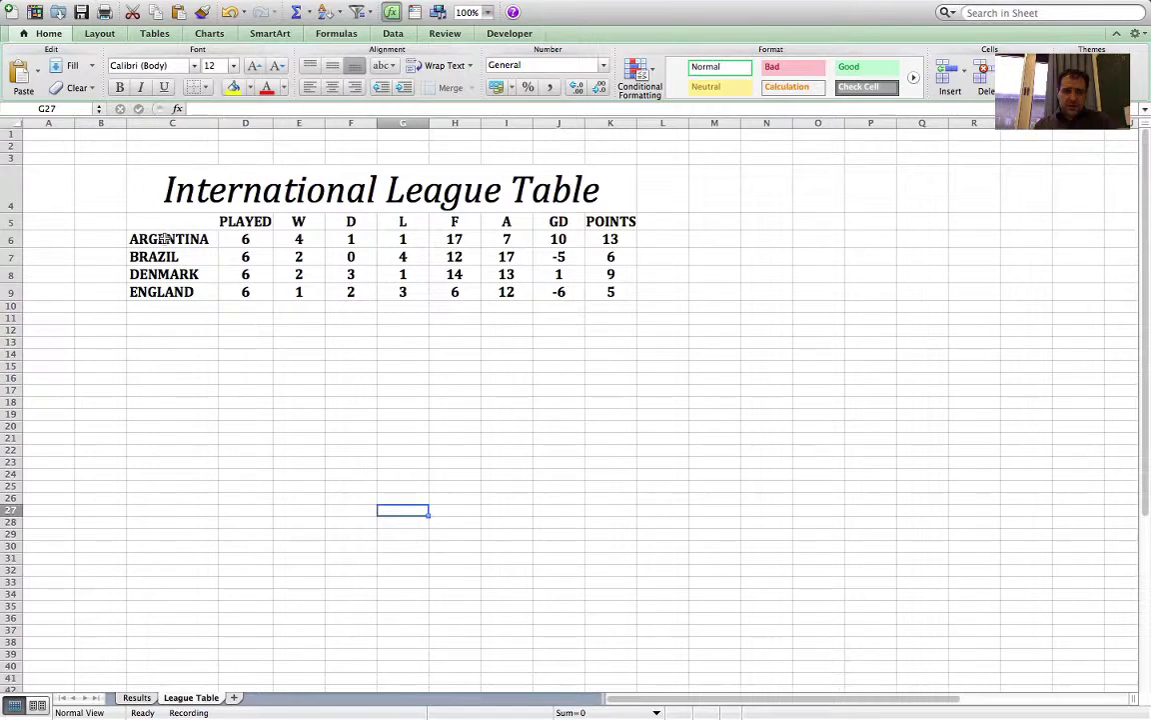
# Open a custom sort for the team rows C6:K9 and set the first level to POINTS, Largest to Smallest.
pyautogui.moveTo(165, 237); pyautogui.dragTo(625, 292)
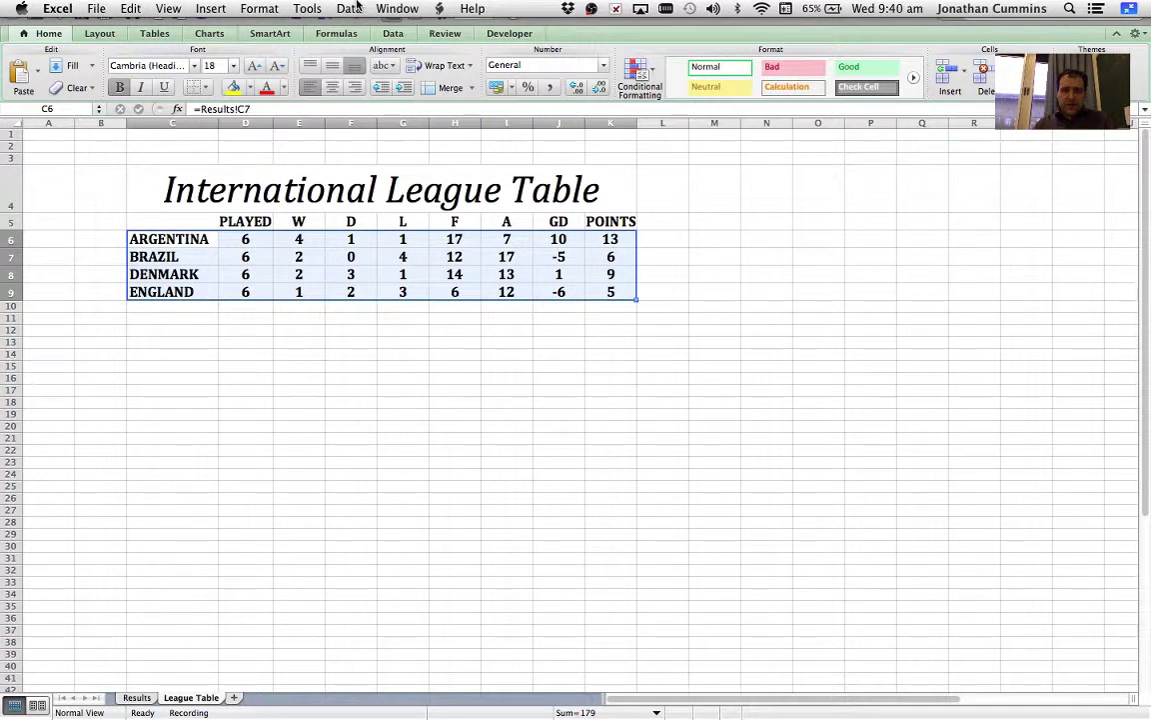
pyautogui.click(347, 8)
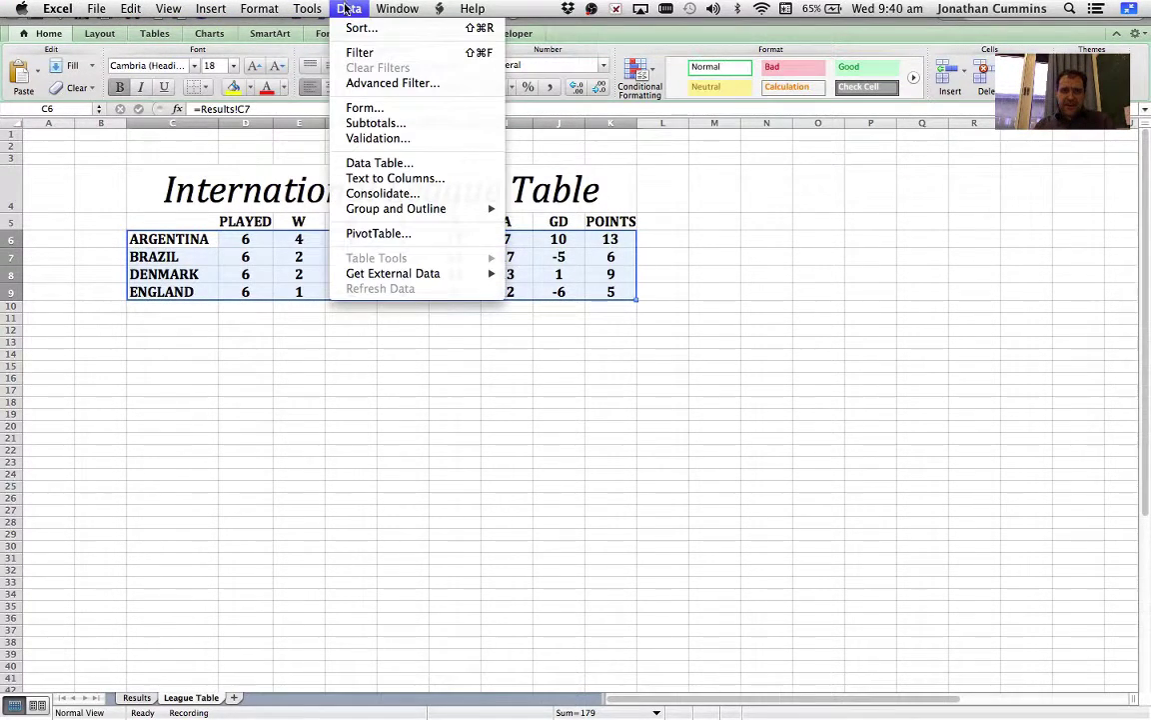
pyautogui.click(355, 28)
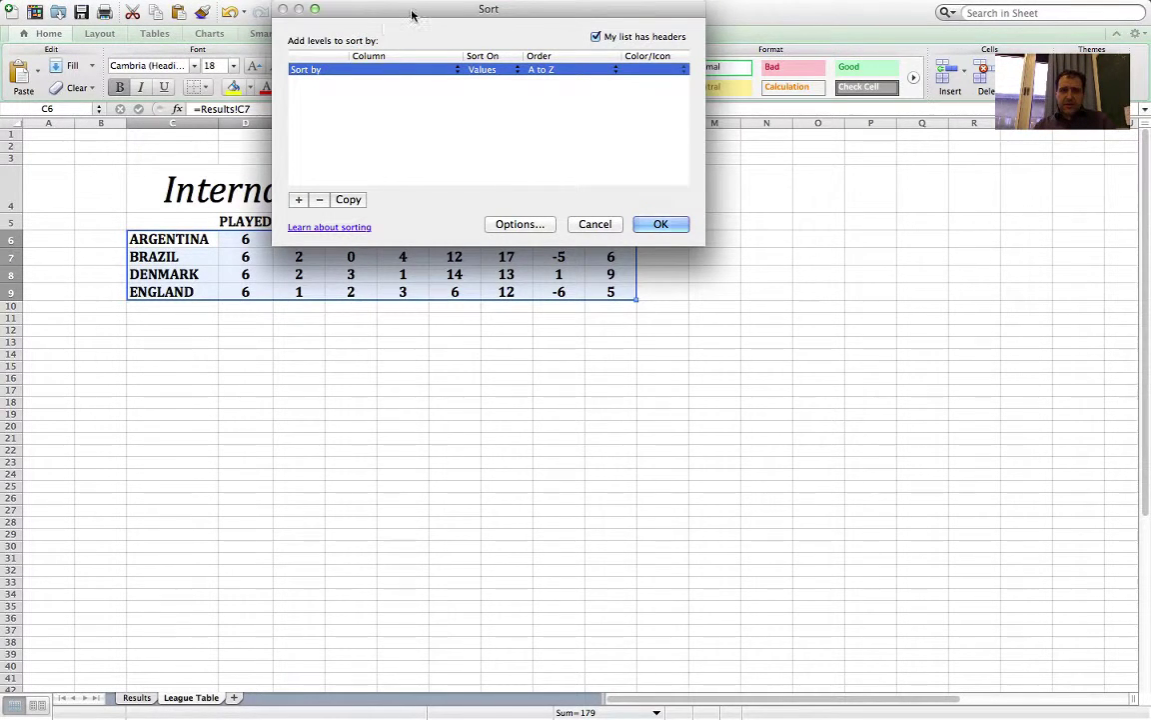
pyautogui.moveTo(412, 14); pyautogui.dragTo(603, 347)
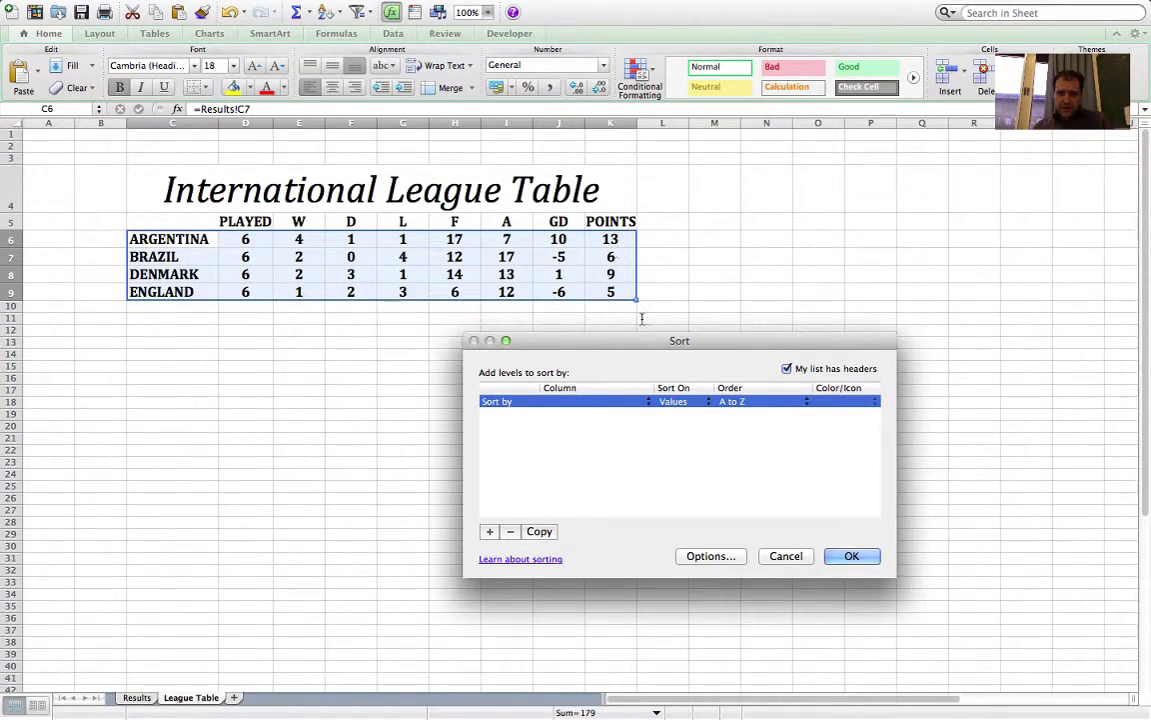
pyautogui.click(584, 404)
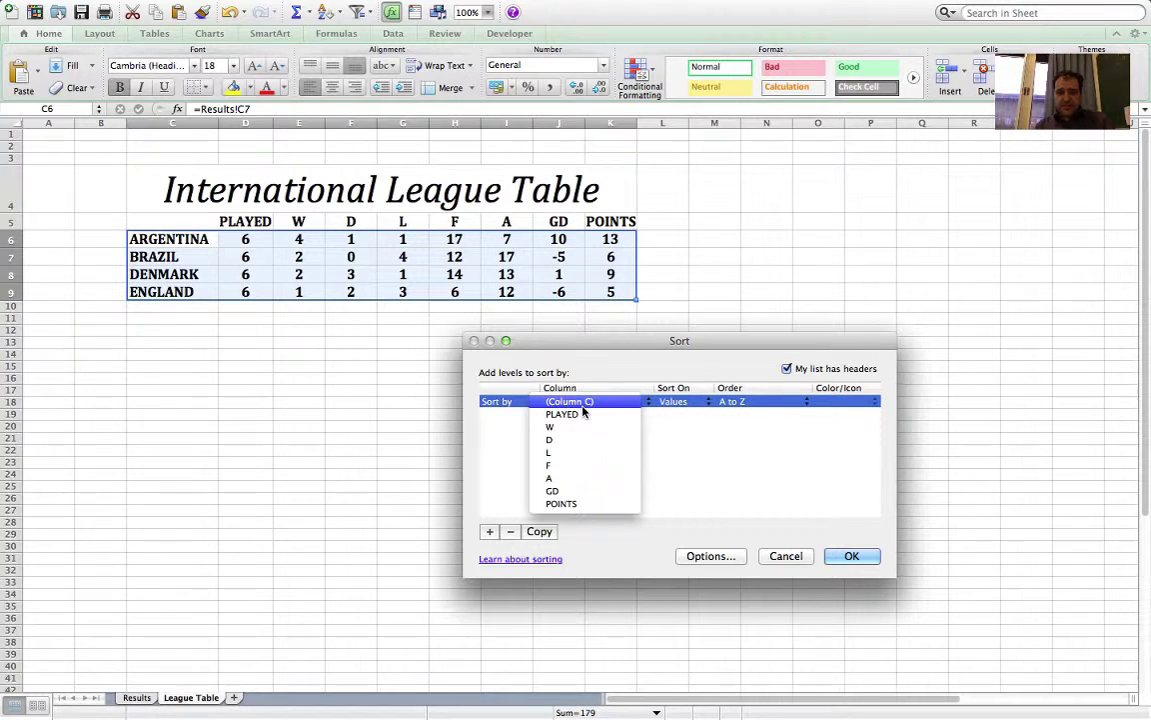
pyautogui.click(574, 505)
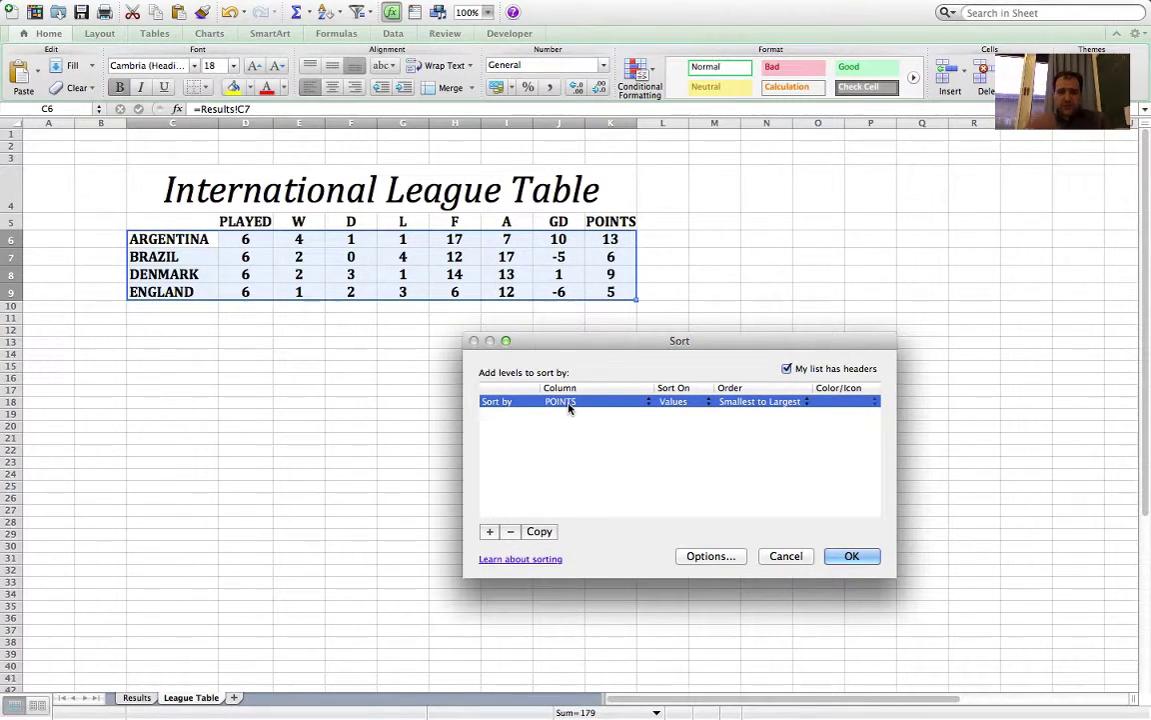
pyautogui.click(772, 404)
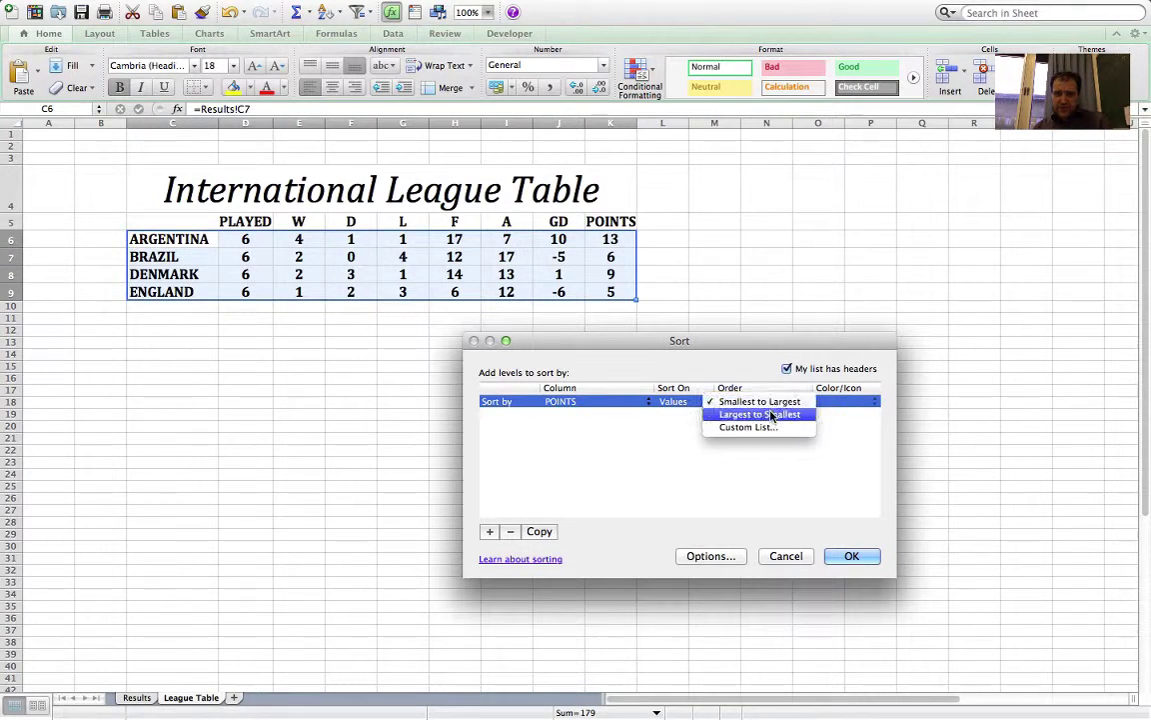
pyautogui.click(771, 415)
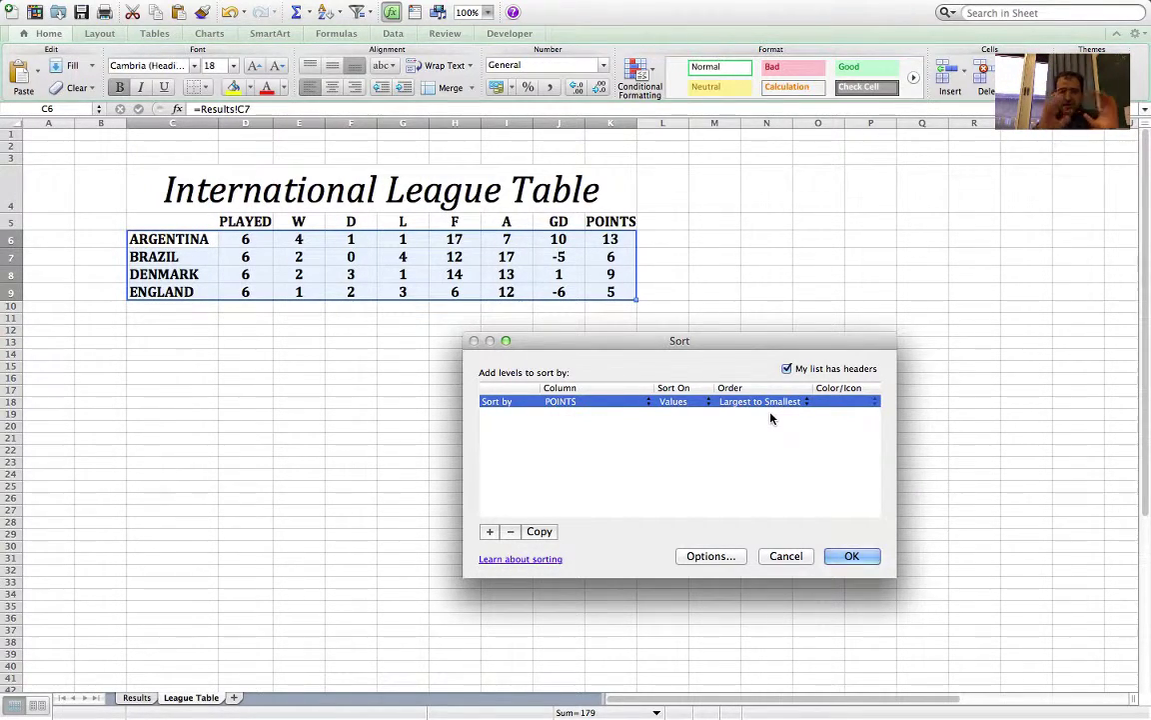
# Add a second sort level on the GD column, ordered Largest to Smallest.
pyautogui.click(491, 532)
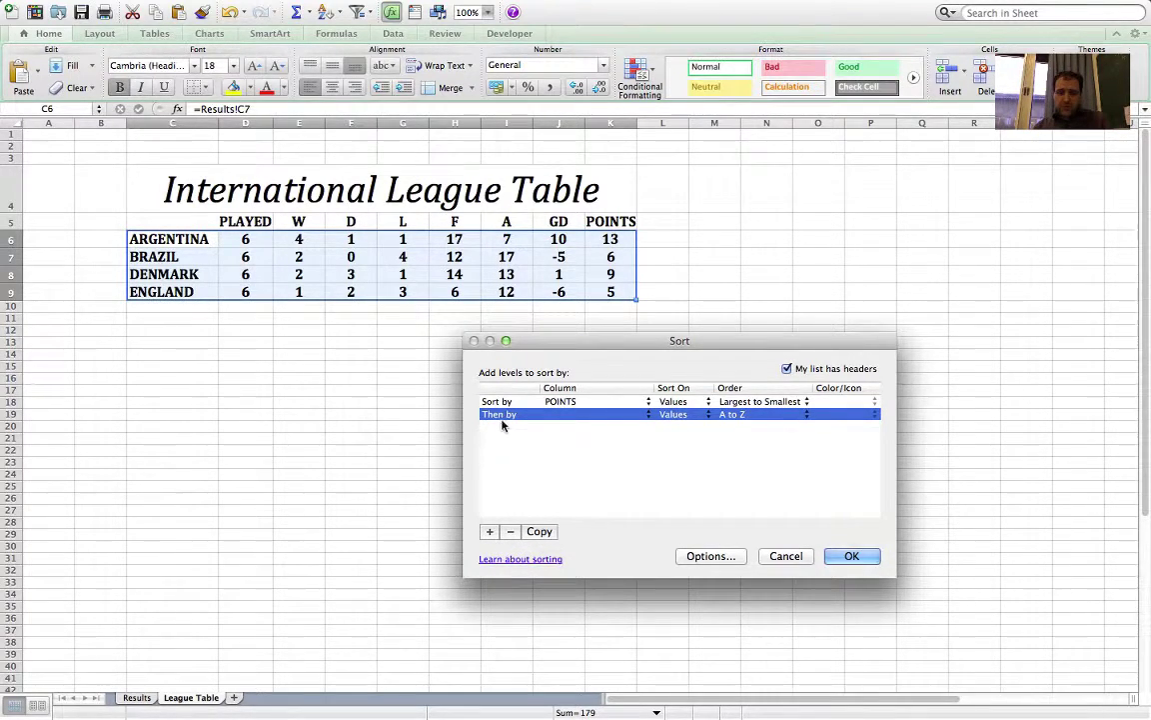
pyautogui.click(563, 415)
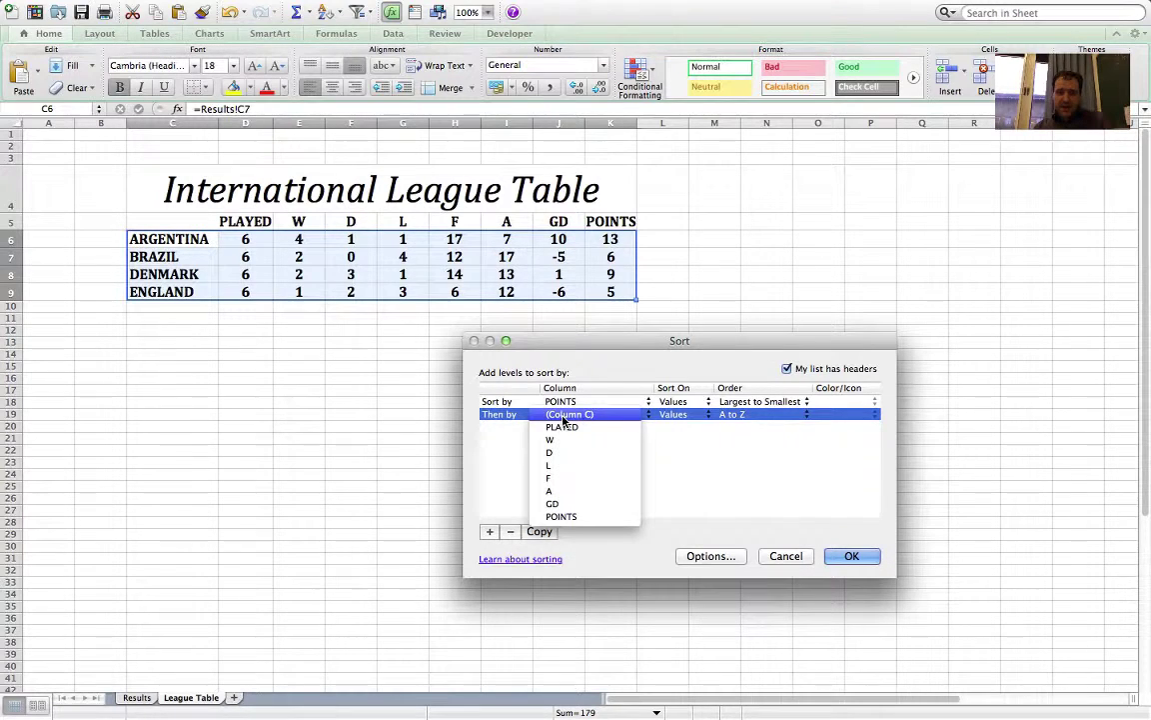
pyautogui.click(569, 511)
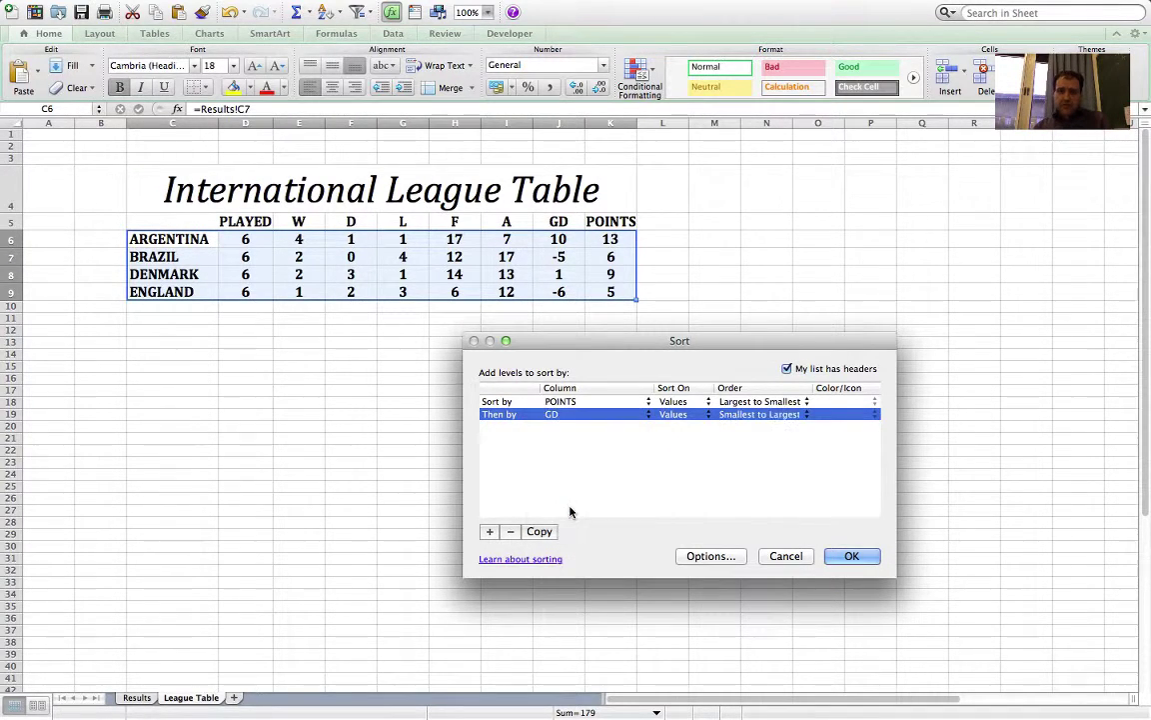
pyautogui.click(754, 416)
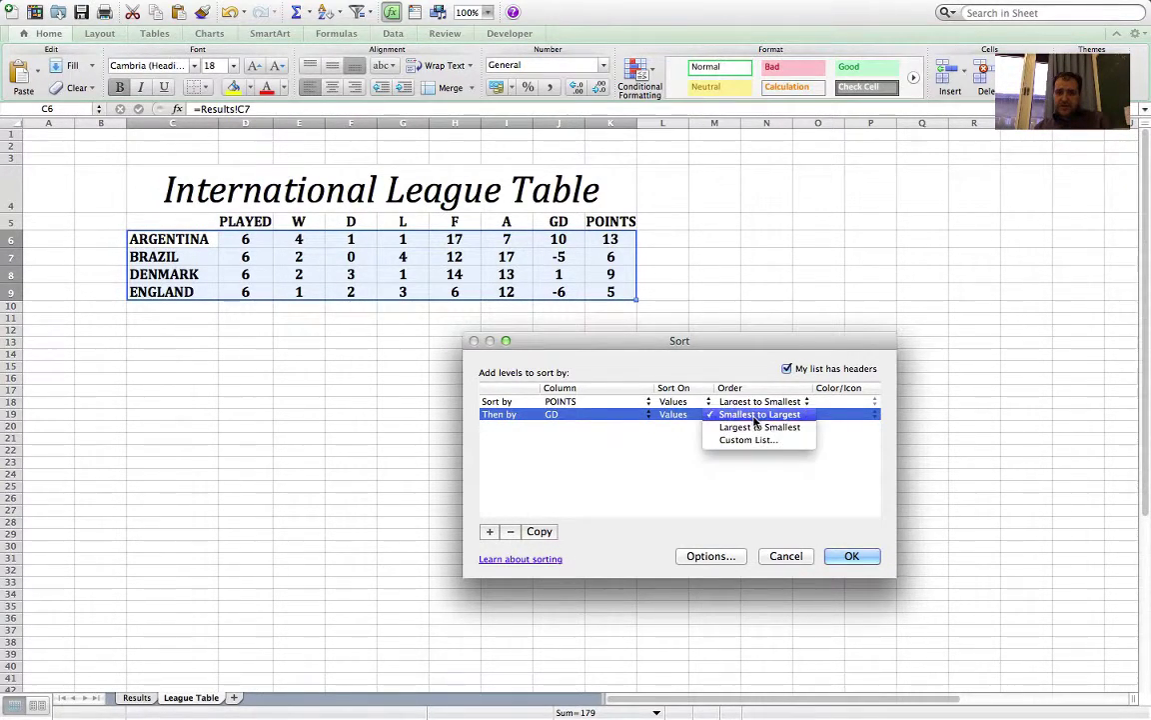
pyautogui.click(757, 428)
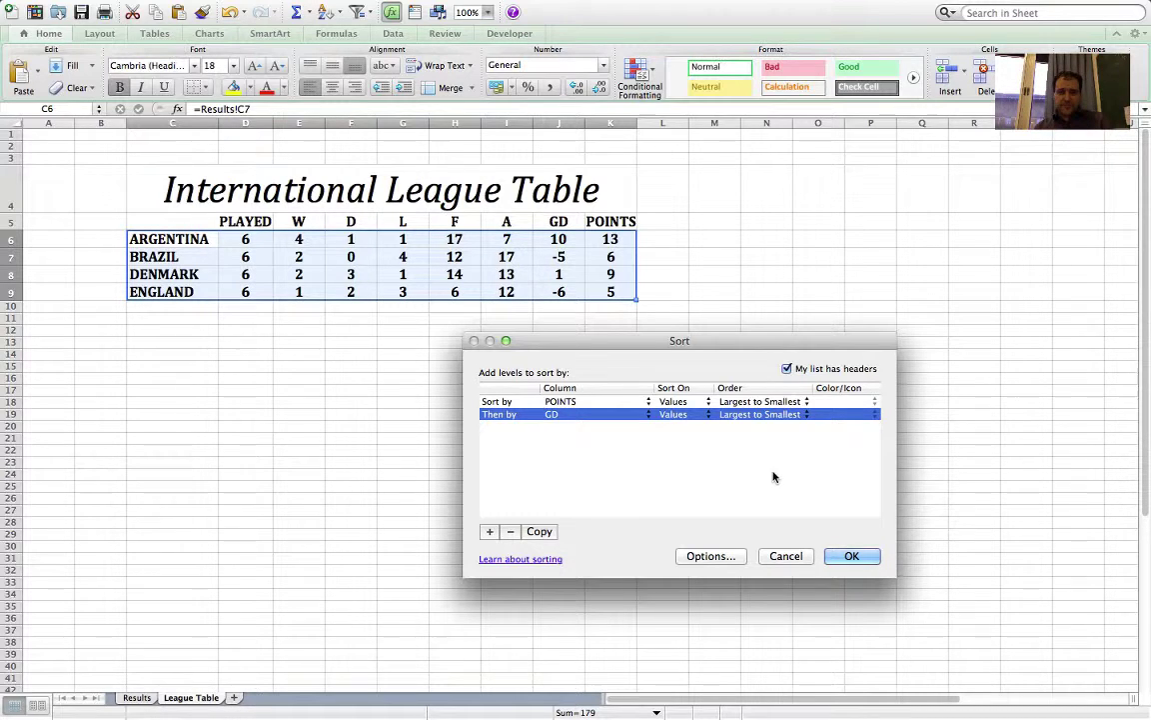
# Add a third sort level on the F column, ordered Largest to Smallest.
pyautogui.click(490, 532)
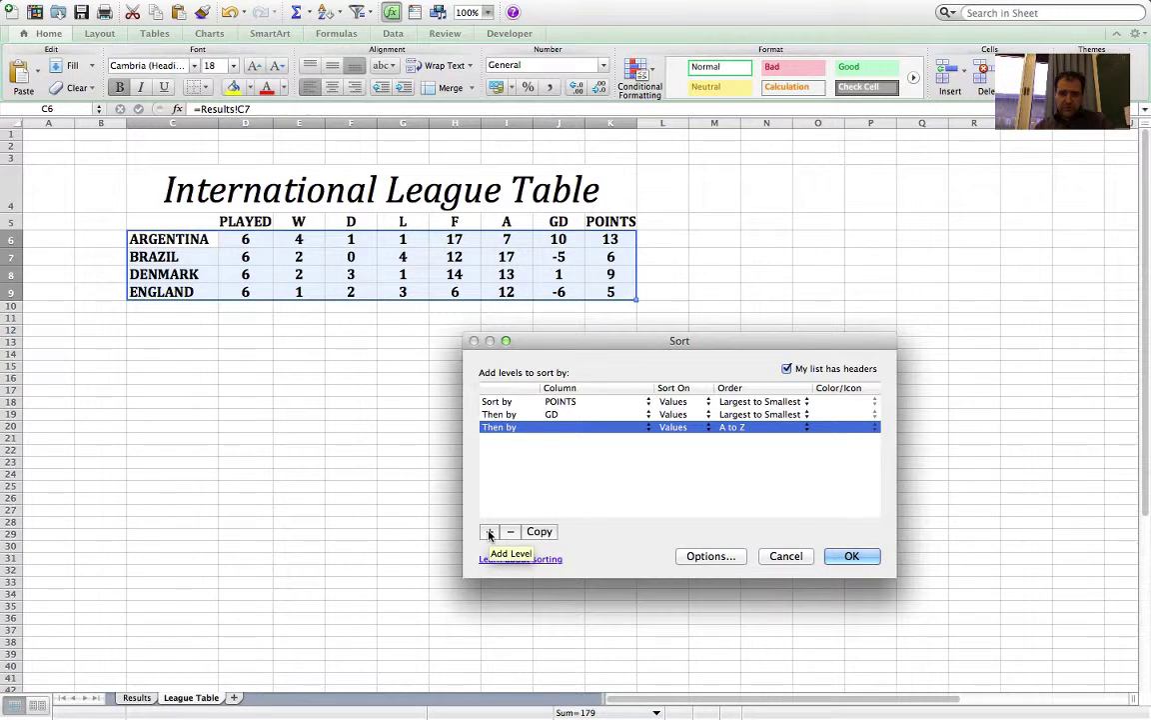
pyautogui.click(578, 430)
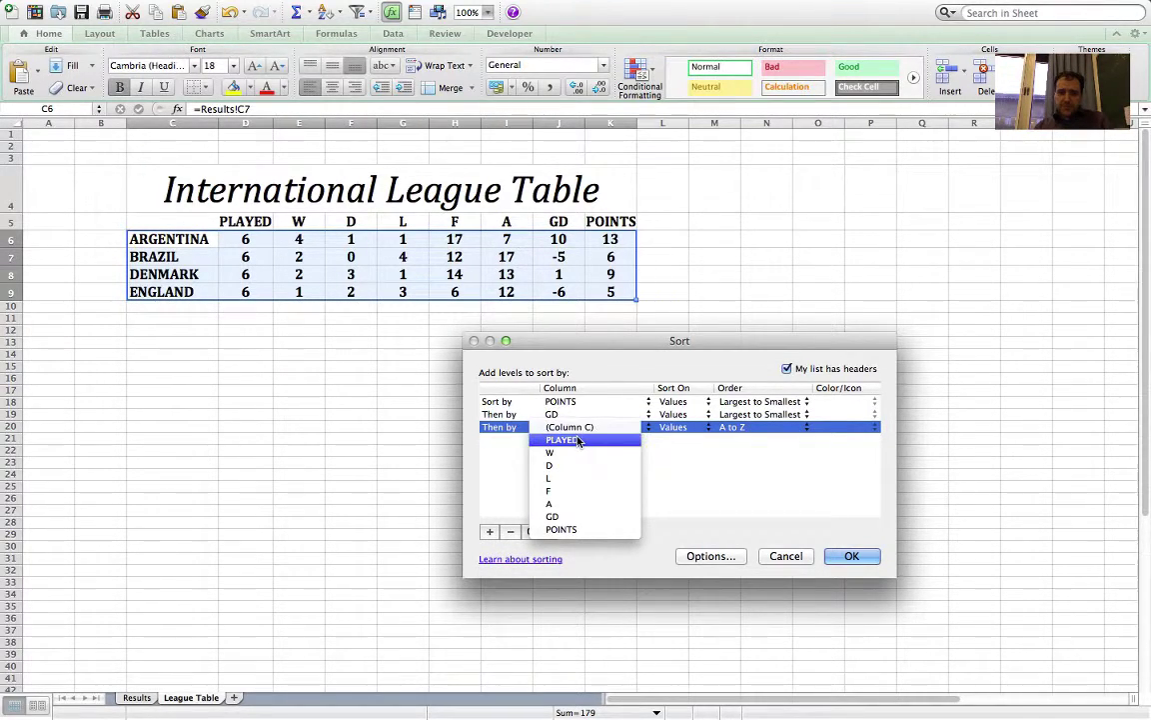
pyautogui.click(558, 492)
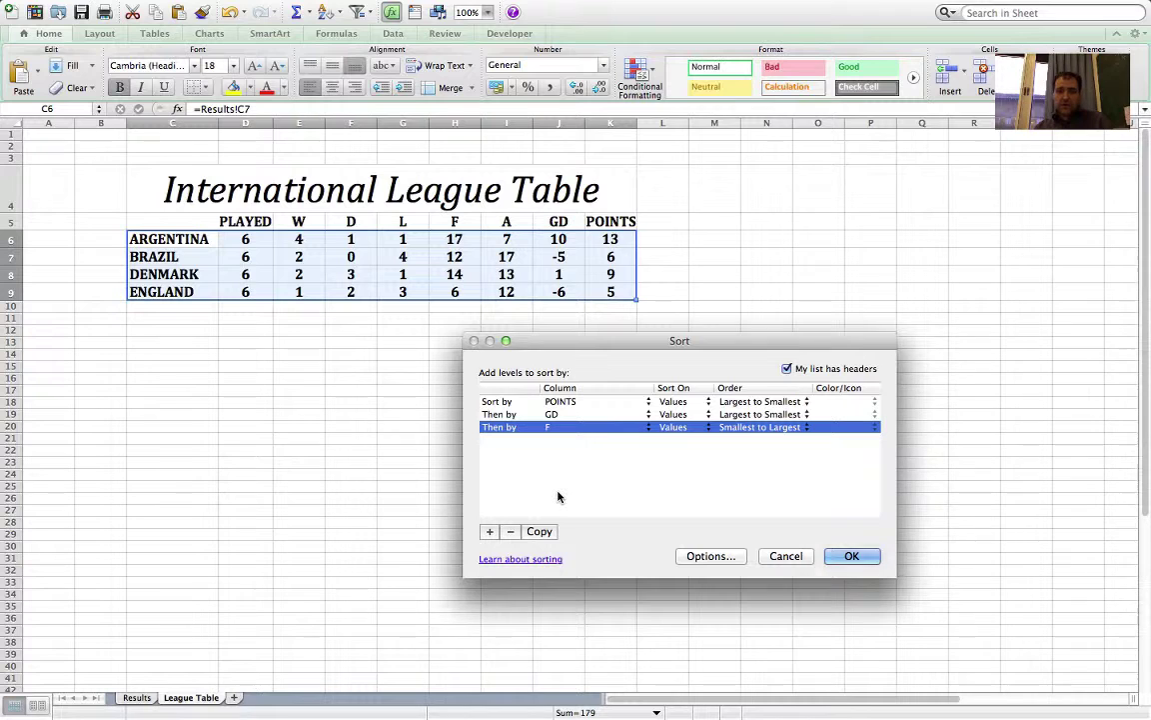
pyautogui.click(784, 429)
pyautogui.click(778, 440)
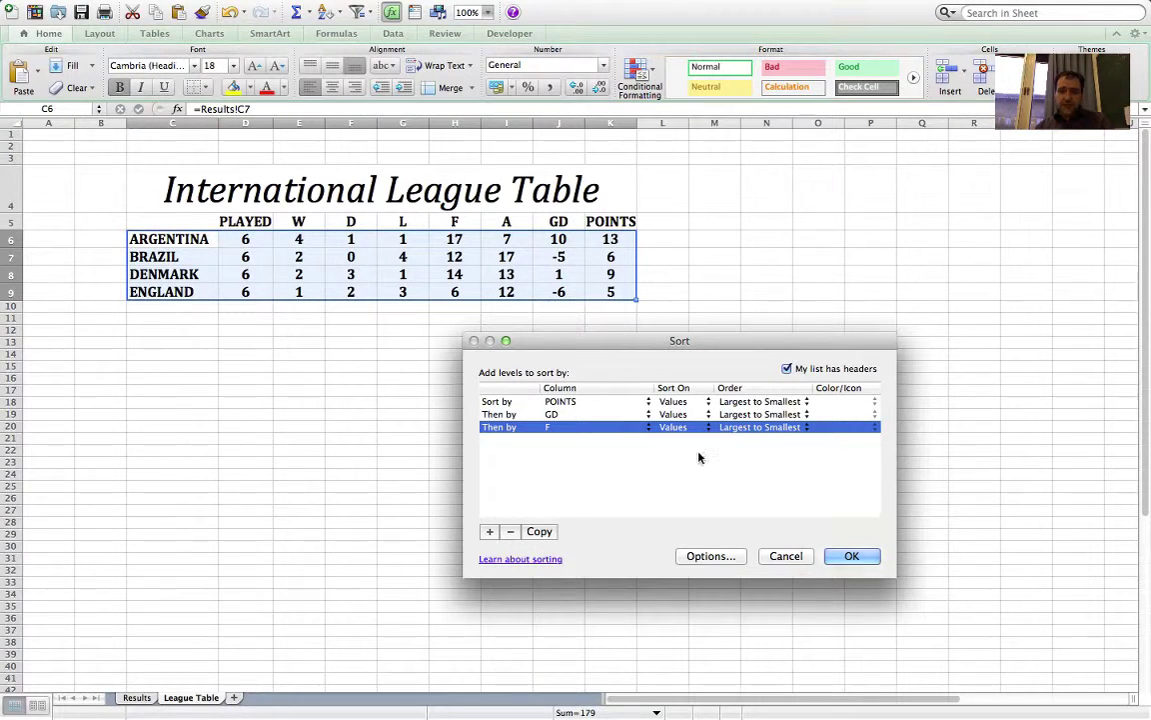
# Add a fourth sort level on Column C ordered A to Z, apply the sort, and deselect the table.
pyautogui.click(489, 533)
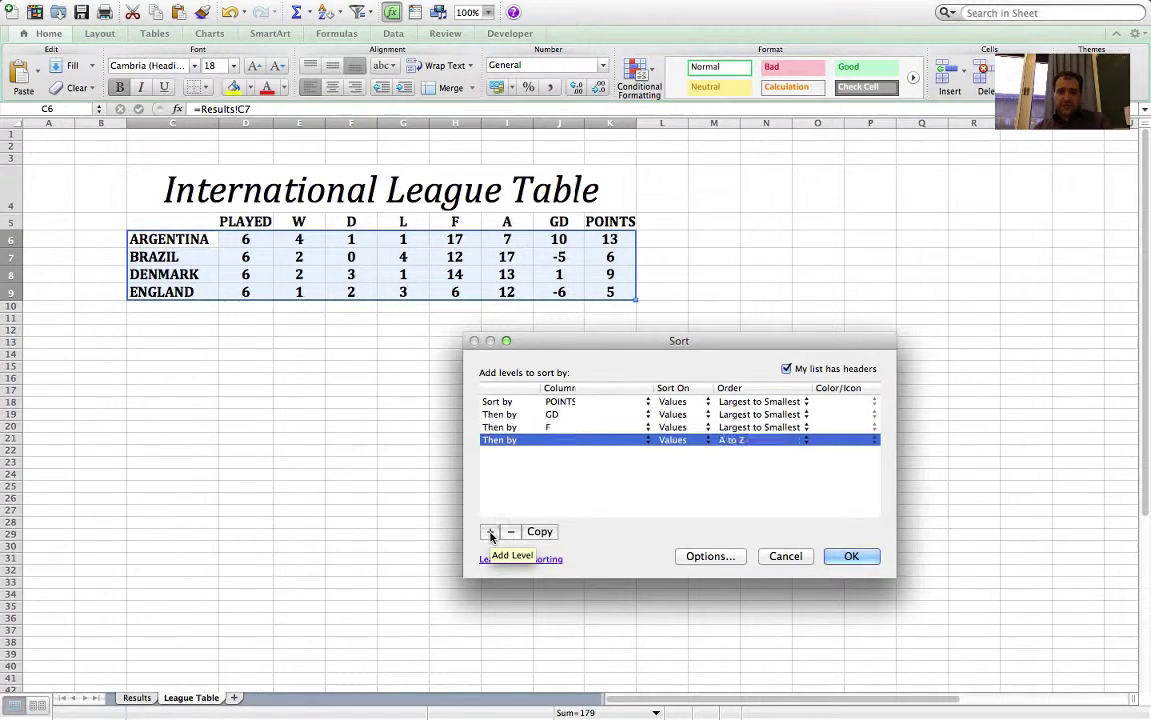
pyautogui.click(567, 440)
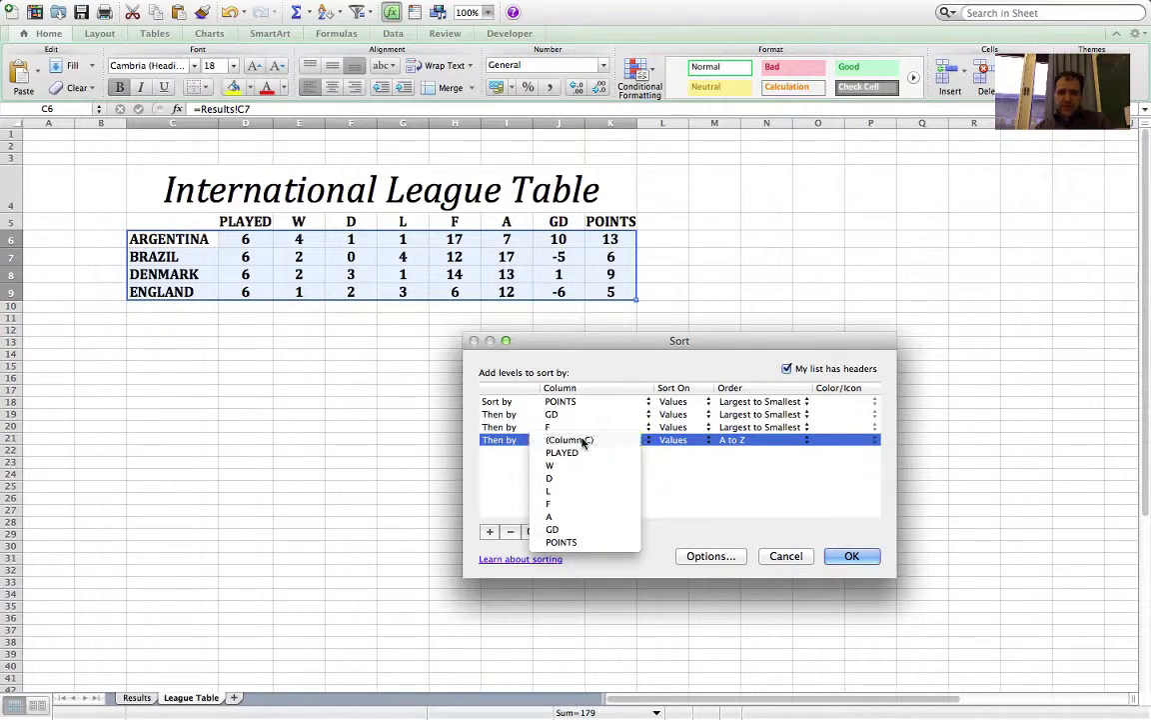
pyautogui.click(585, 442)
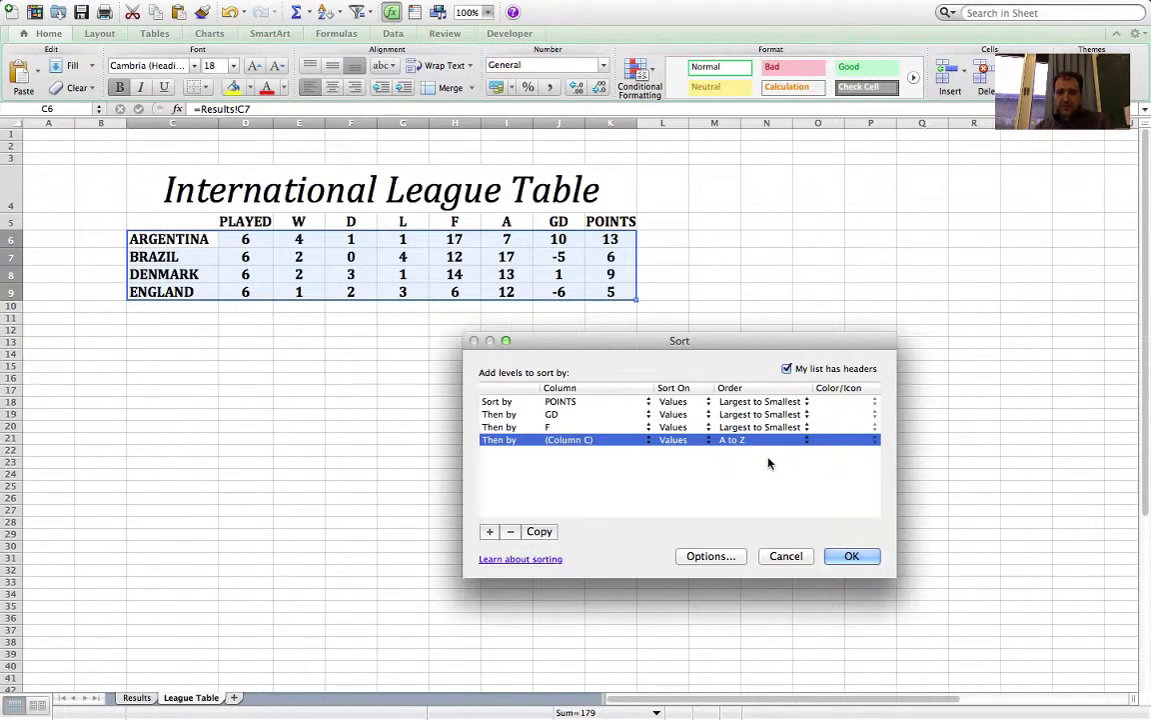
pyautogui.click(848, 558)
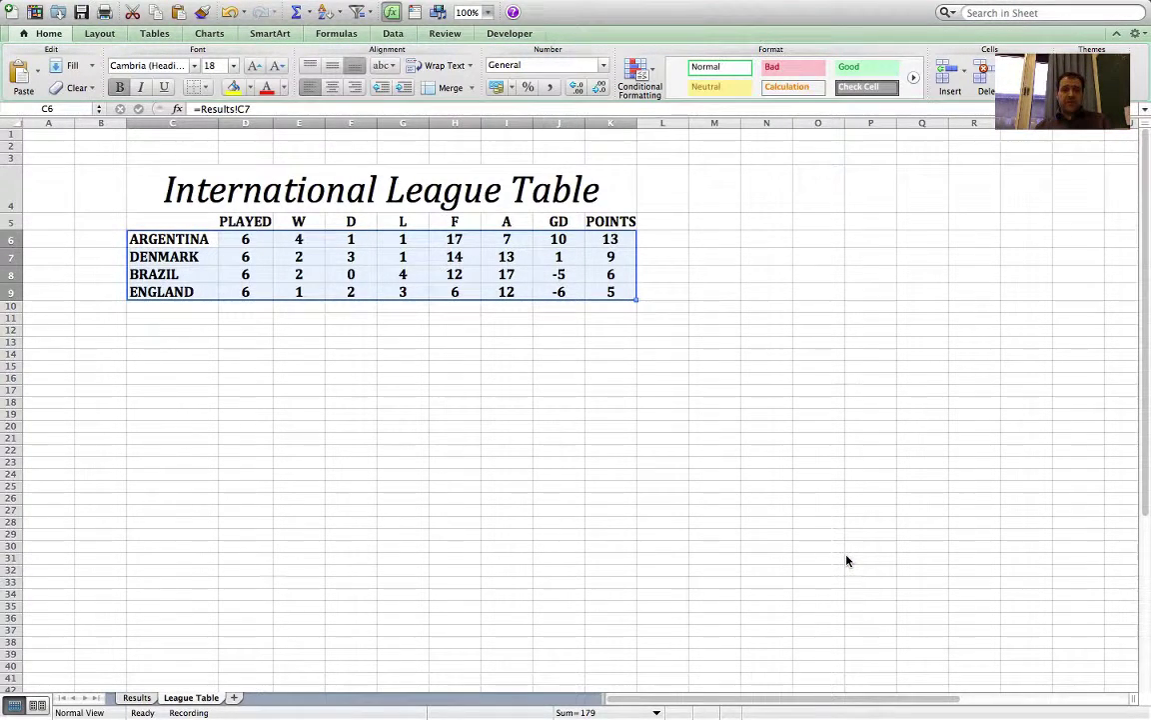
pyautogui.click(545, 438)
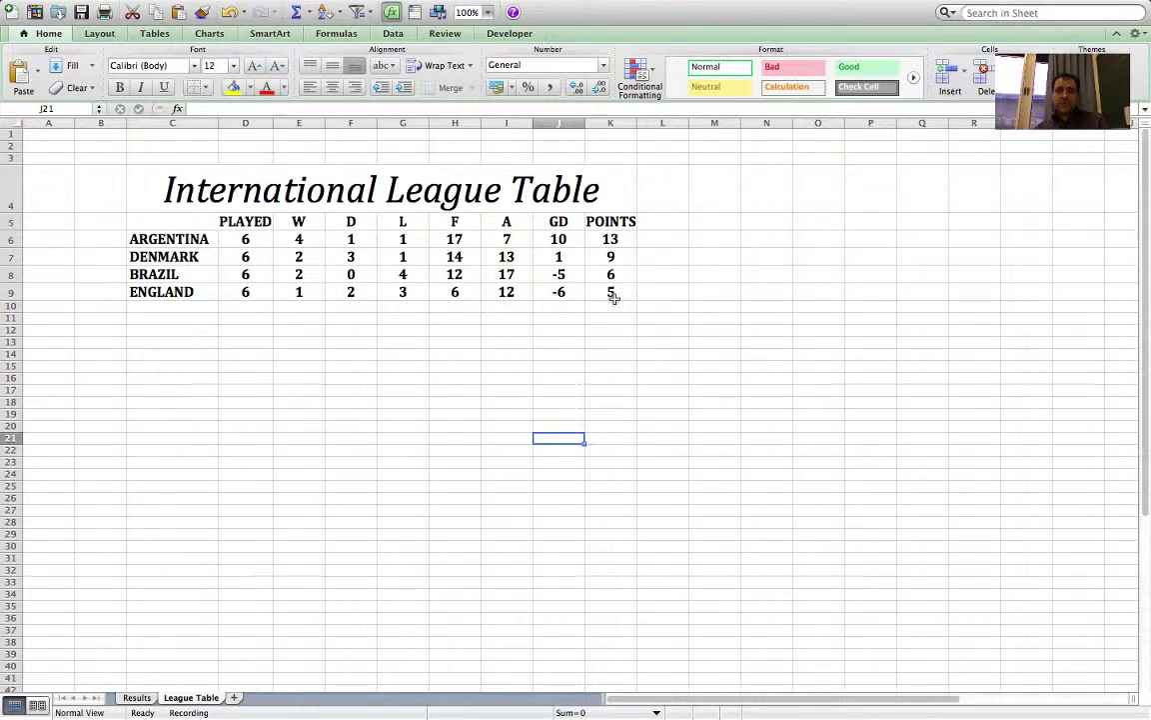
# Stop recording the sort macro and select an empty cell below the league table.
pyautogui.moveTo(410, 5)
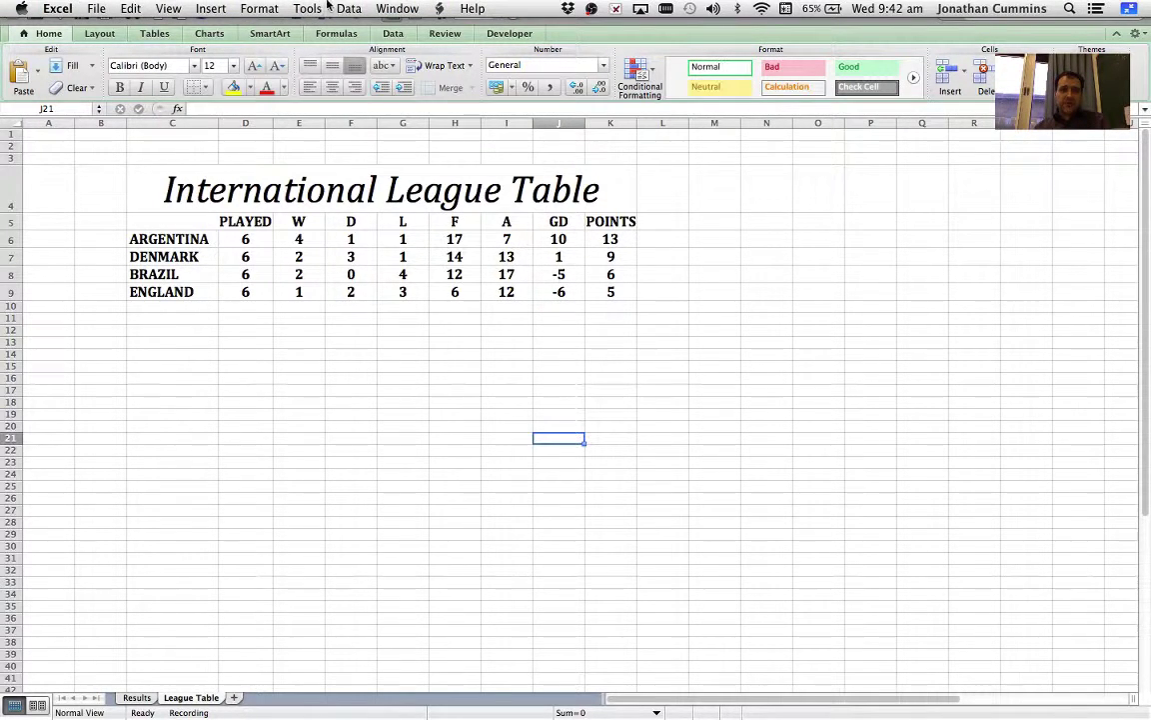
pyautogui.click(307, 8)
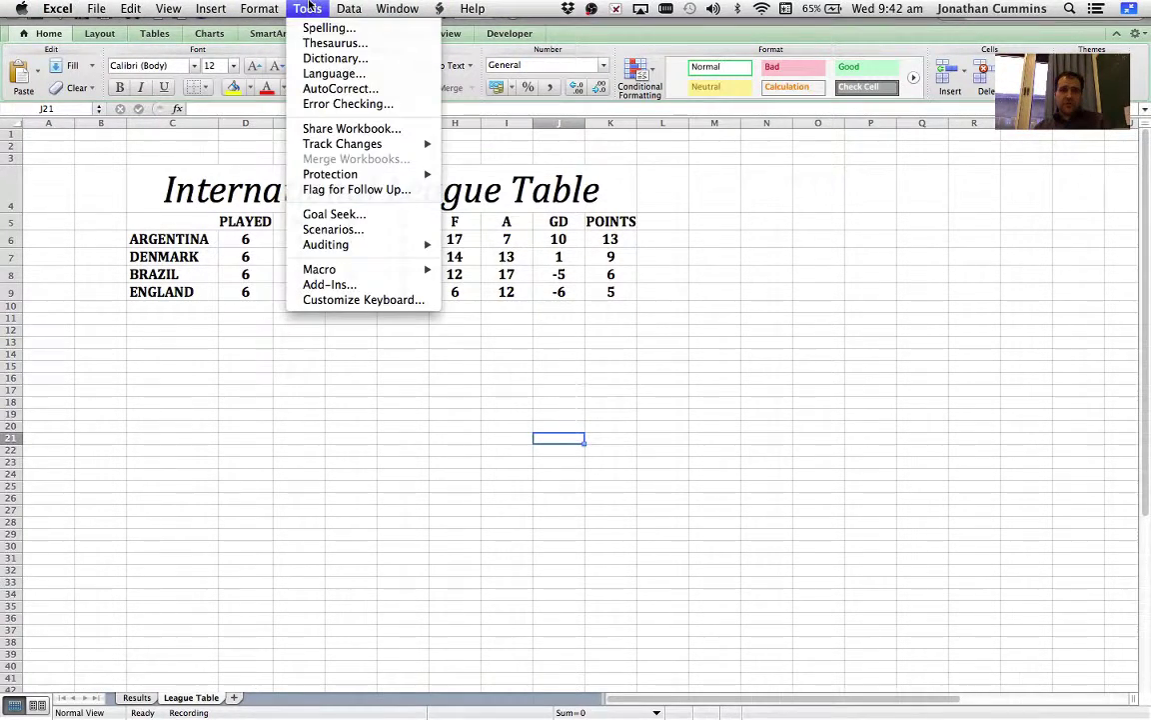
pyautogui.moveTo(354, 274)
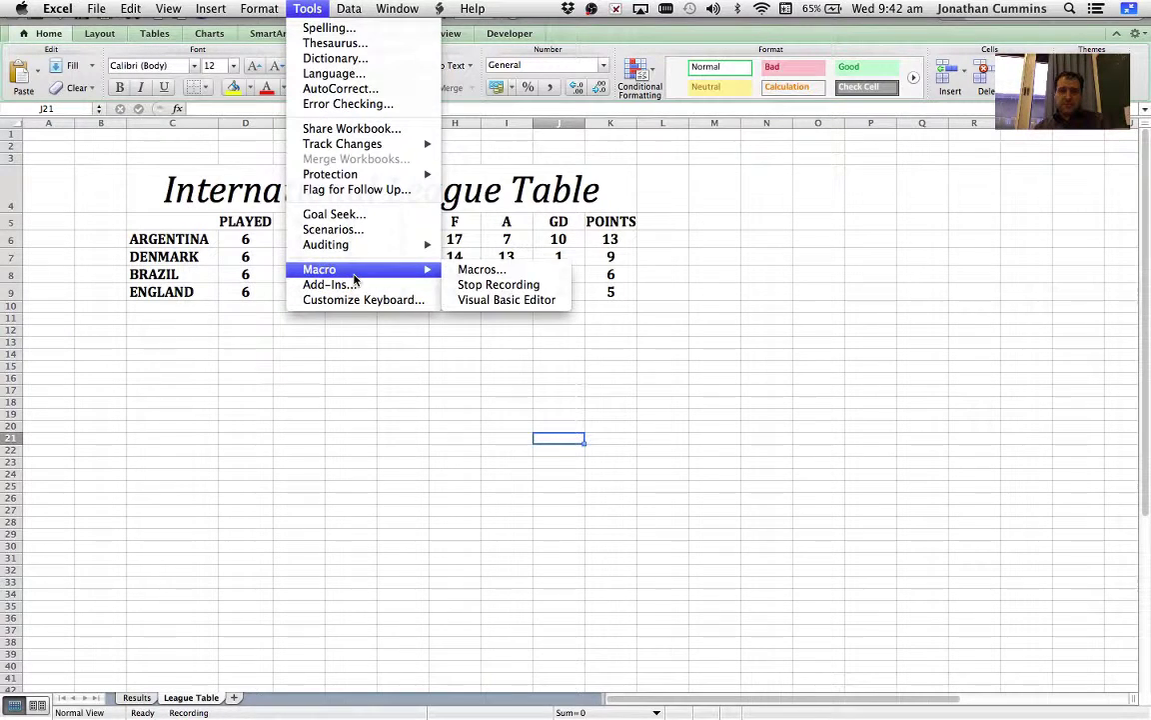
pyautogui.click(490, 287)
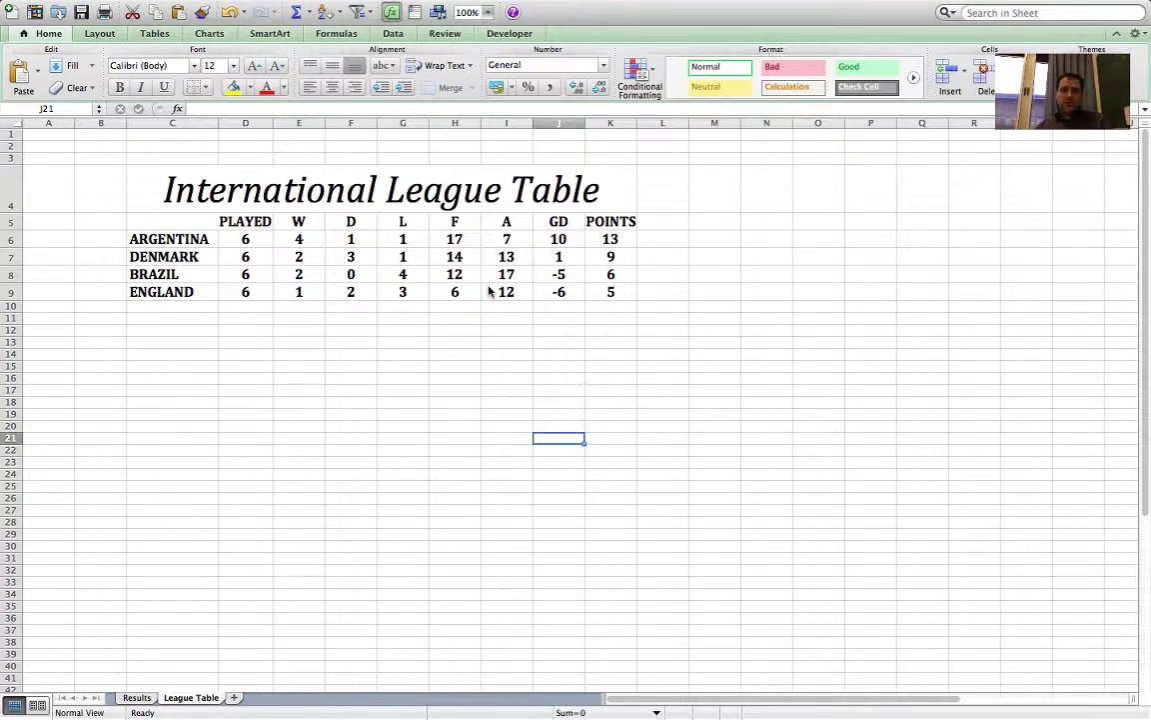
pyautogui.click(506, 391)
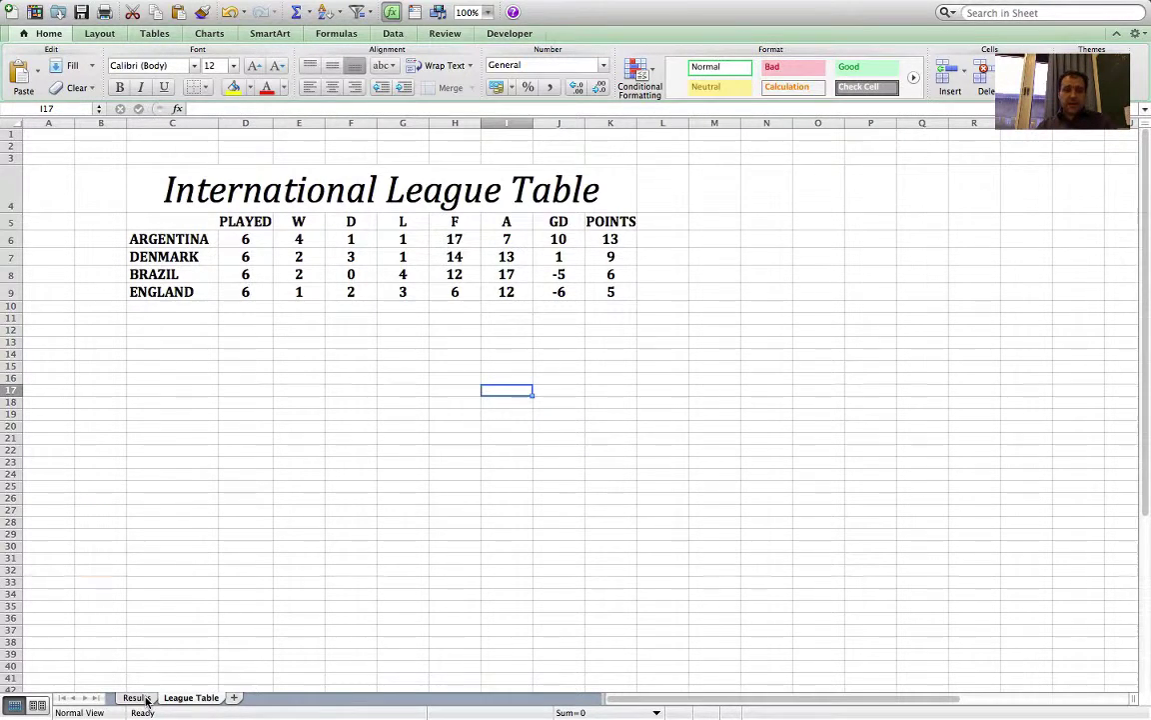
# On the Results sheet, set England's away goals to 6 against Argentina (K7) and 7 against Brazil (K8).
pyautogui.click(137, 698)
pyautogui.click(258, 237)
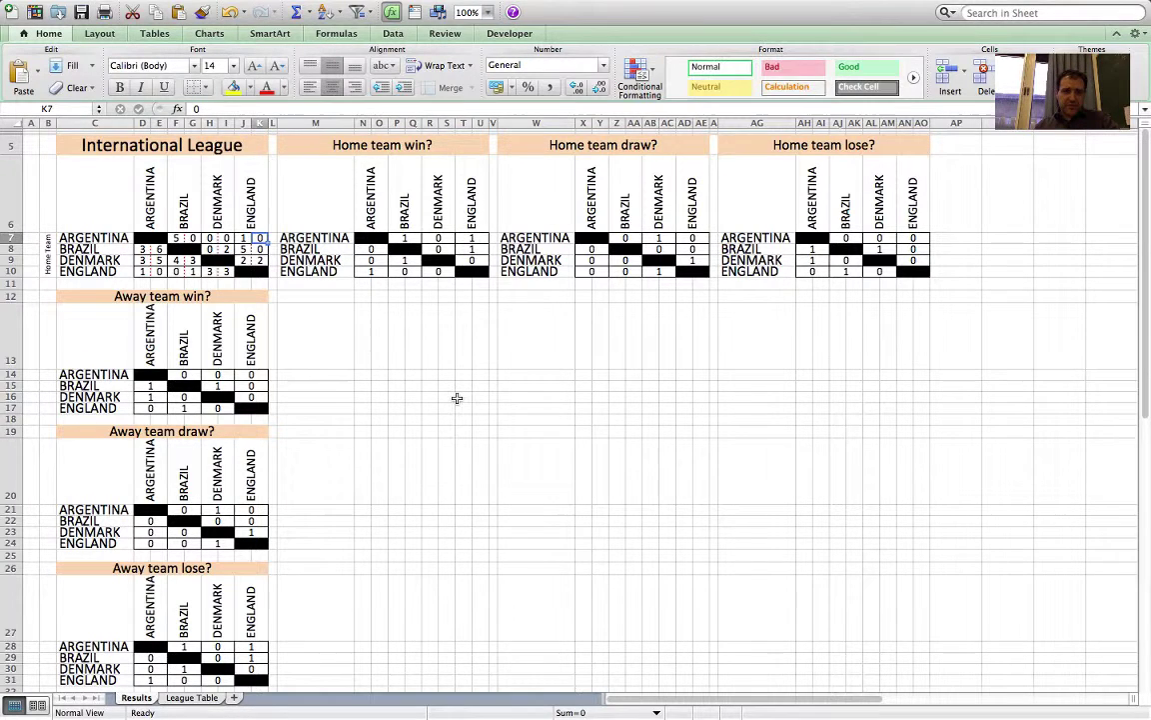
pyautogui.write('6')
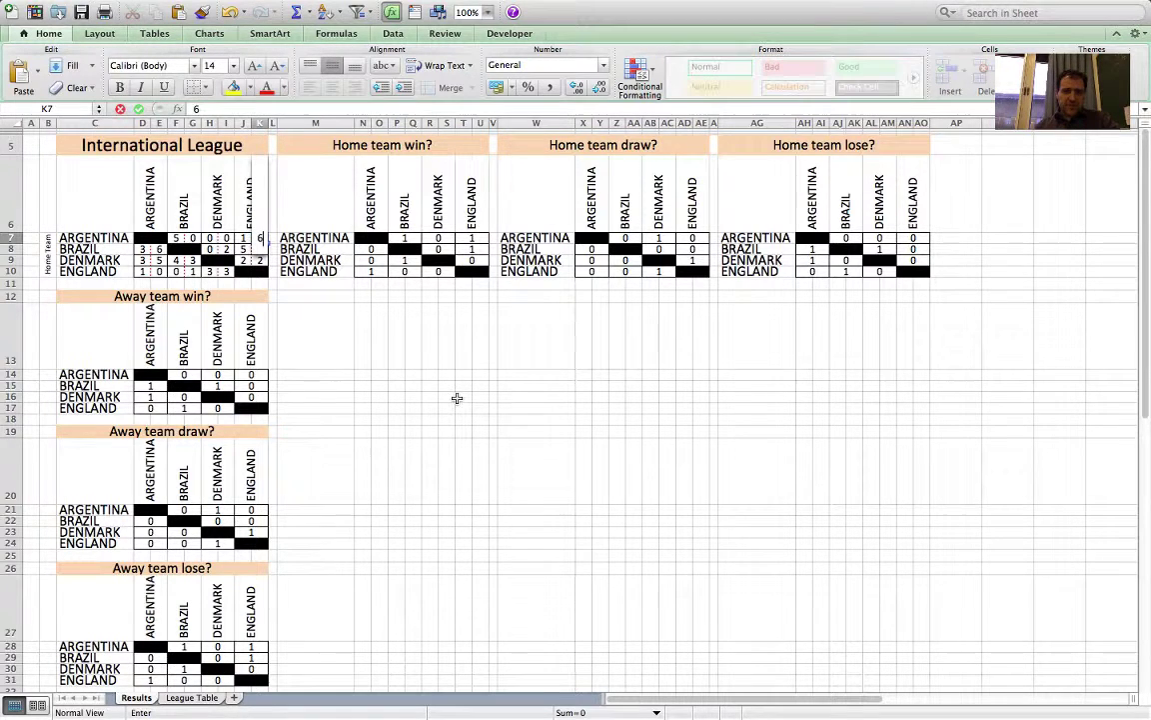
pyautogui.click(301, 361)
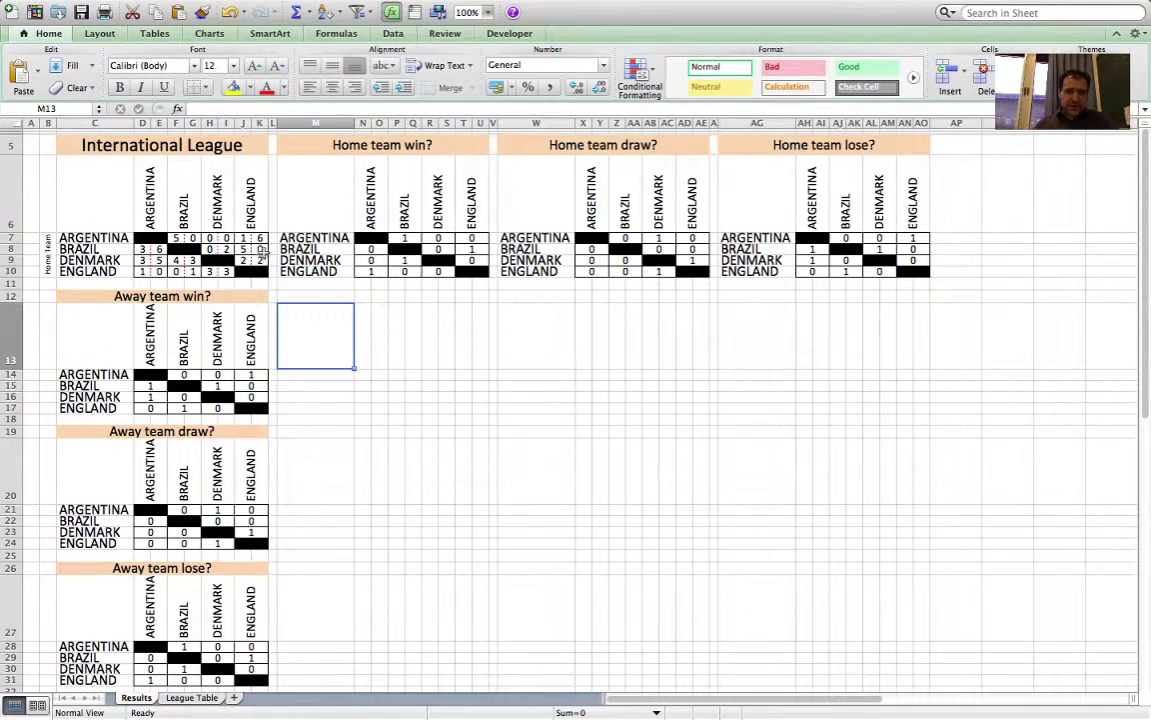
pyautogui.click(260, 249)
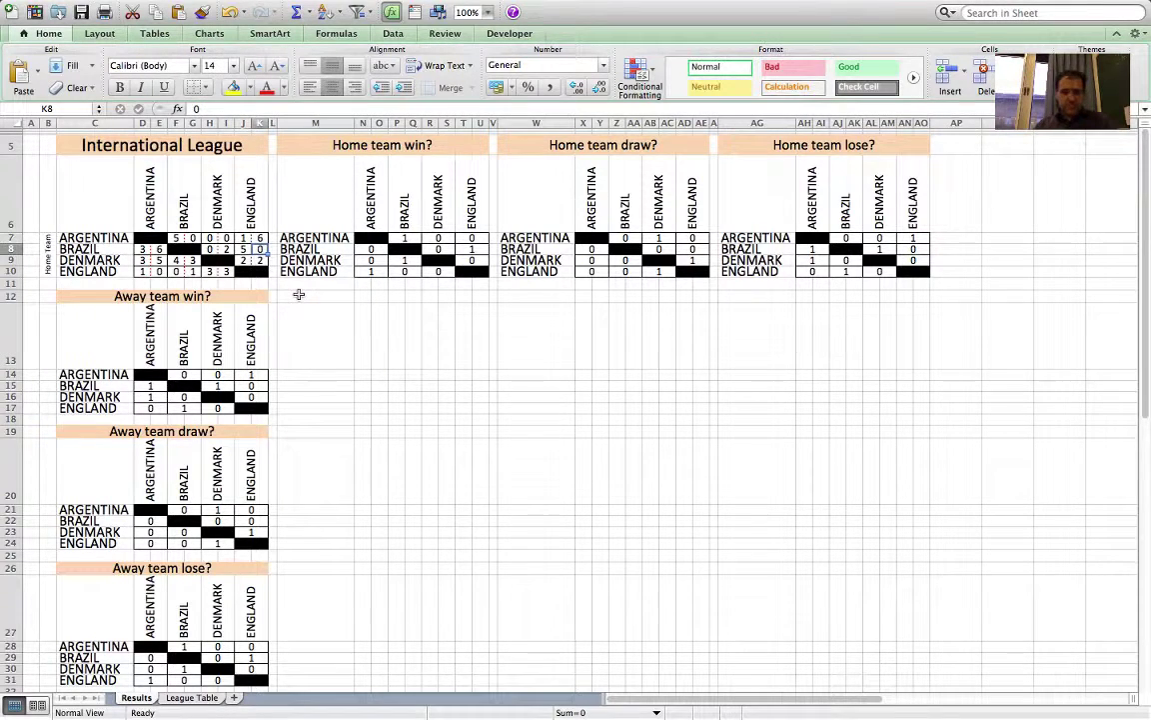
pyautogui.write('7')
pyautogui.click(350, 357)
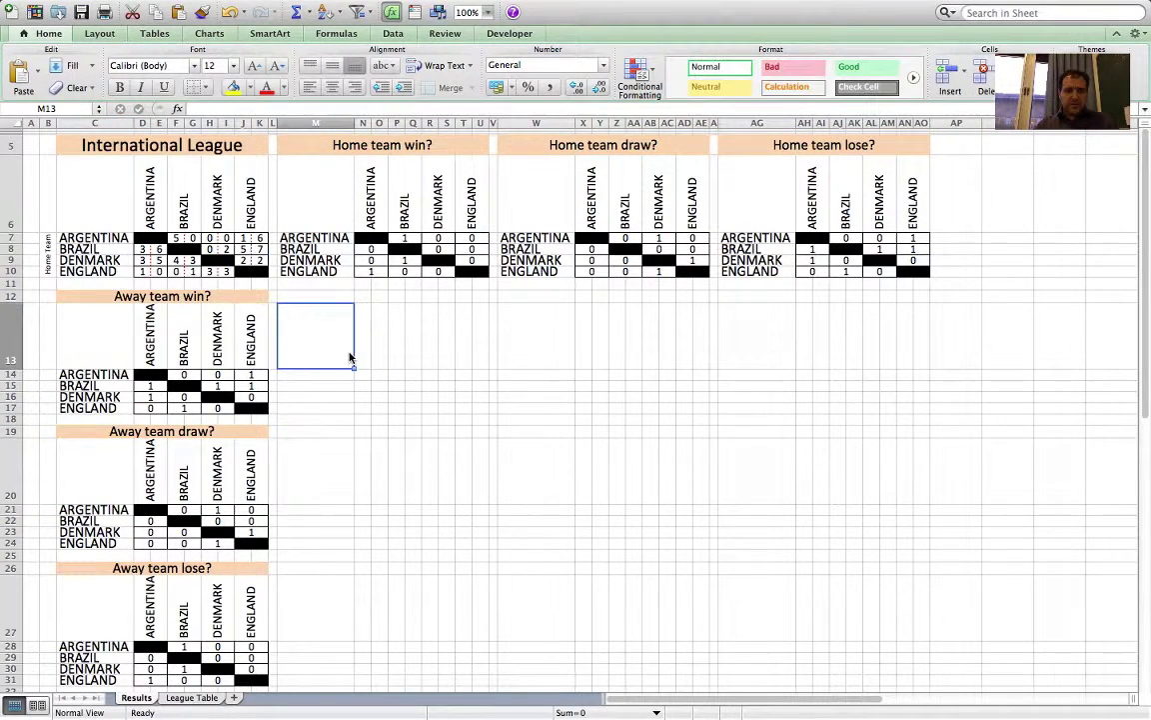
# Return to the League Table sheet and run the recorded sort macro to reorder the teams.
pyautogui.click(192, 697)
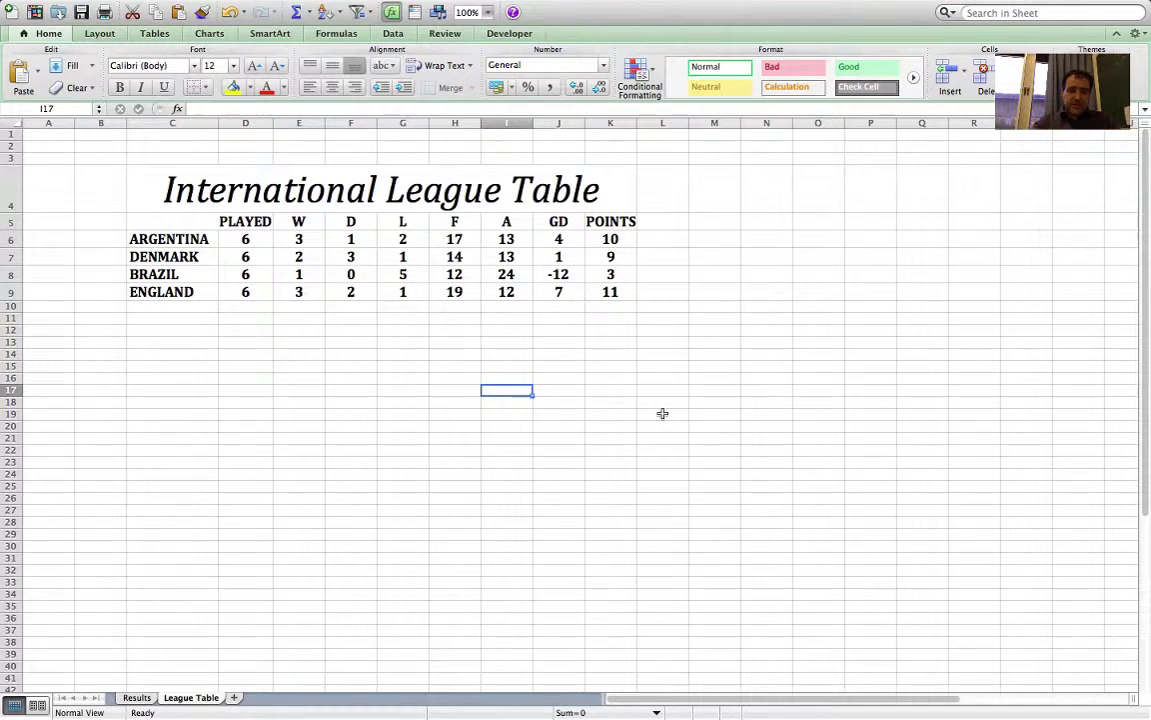
pyautogui.press('alt+super+s')
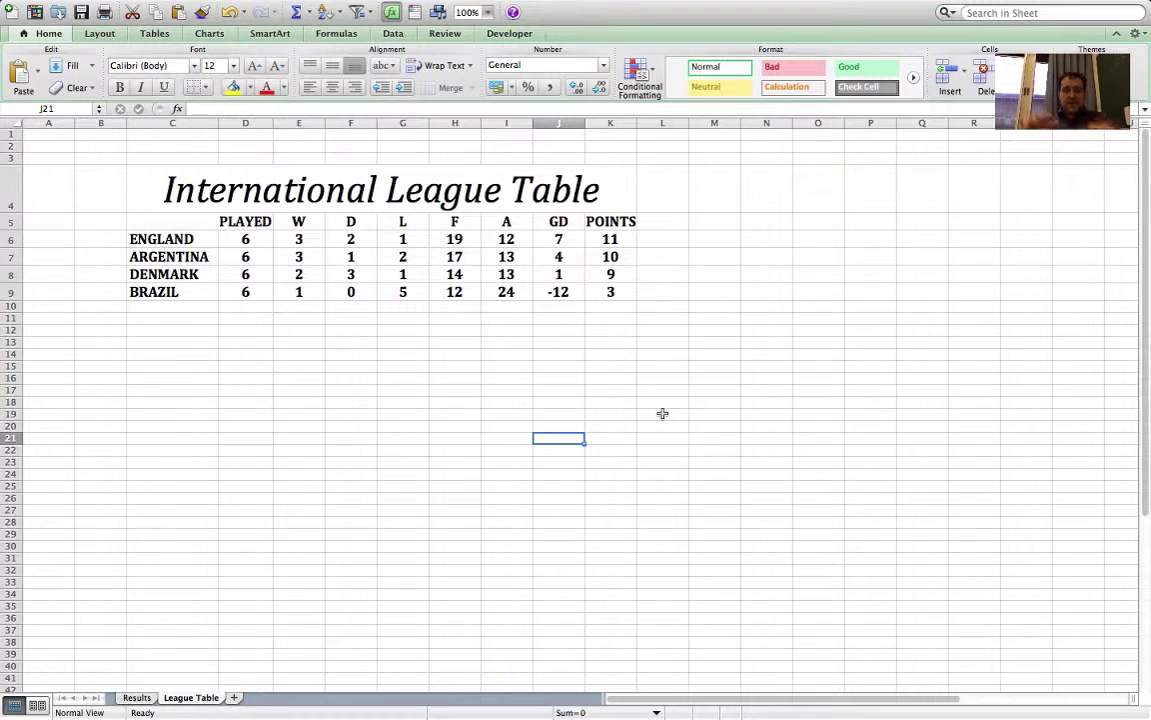